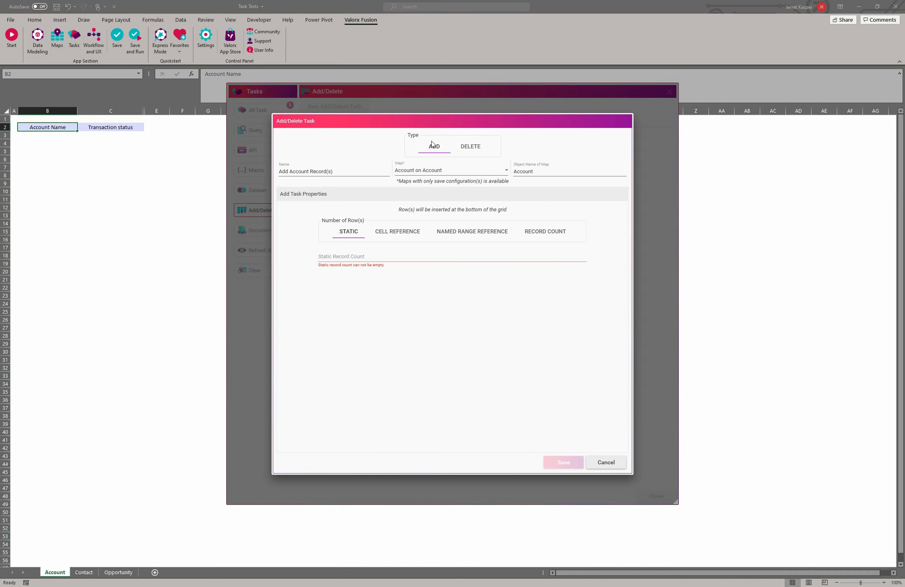
- Set the task type to Add, after comparing it with Delete, and choose the Opportunity on Opportunity map
click(468, 150)
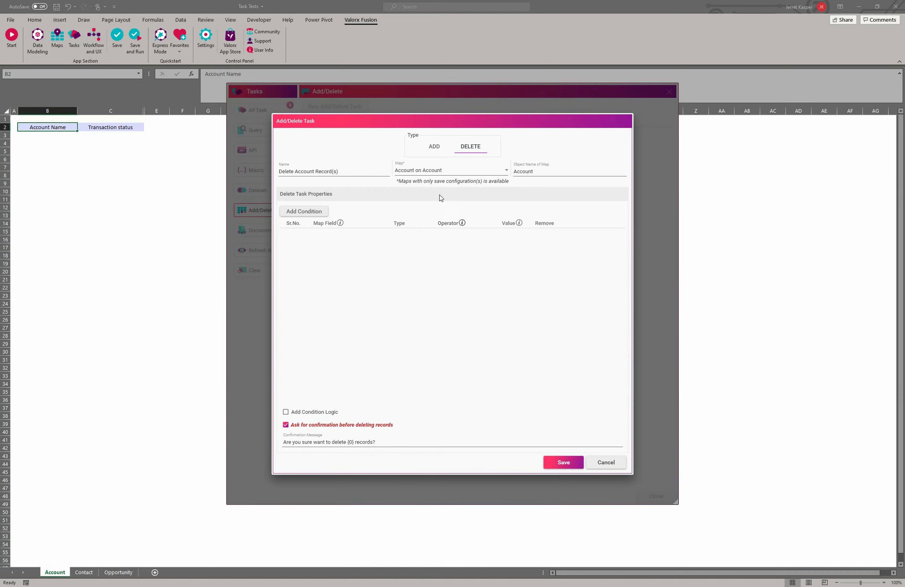
click(434, 147)
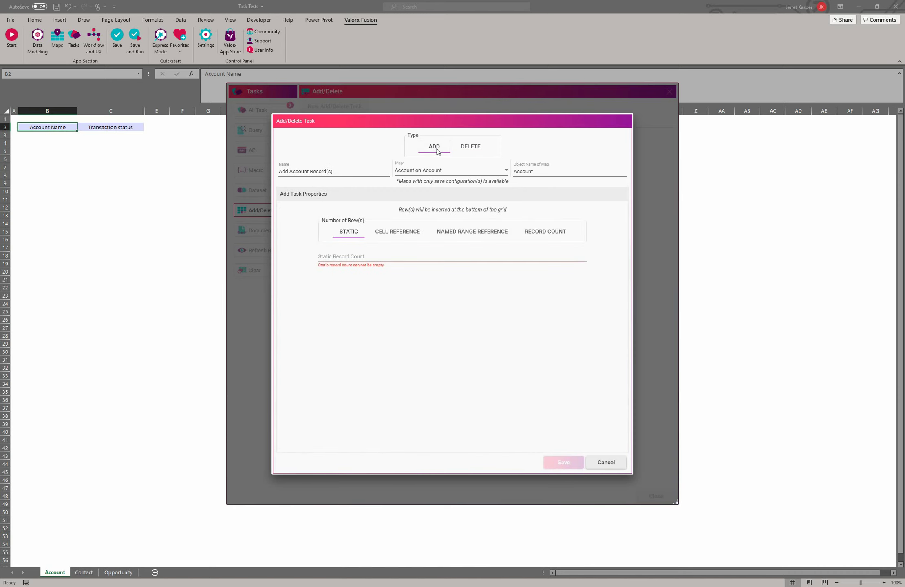
click(474, 171)
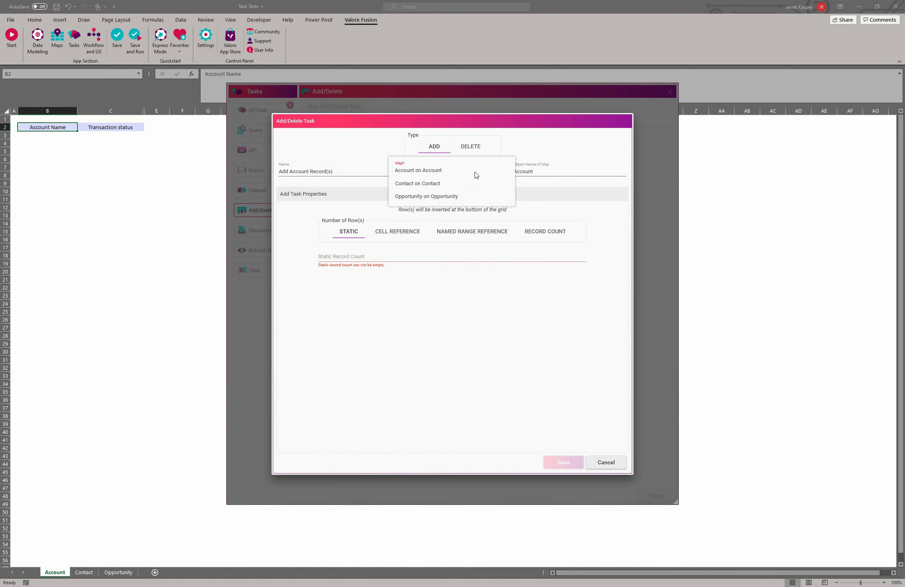
click(433, 196)
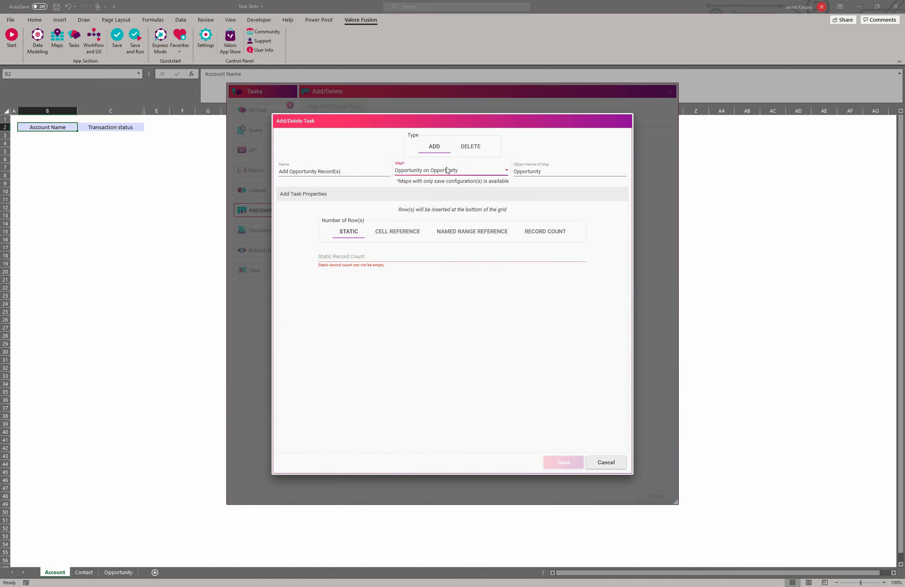
double_click(548, 171)
click(506, 171)
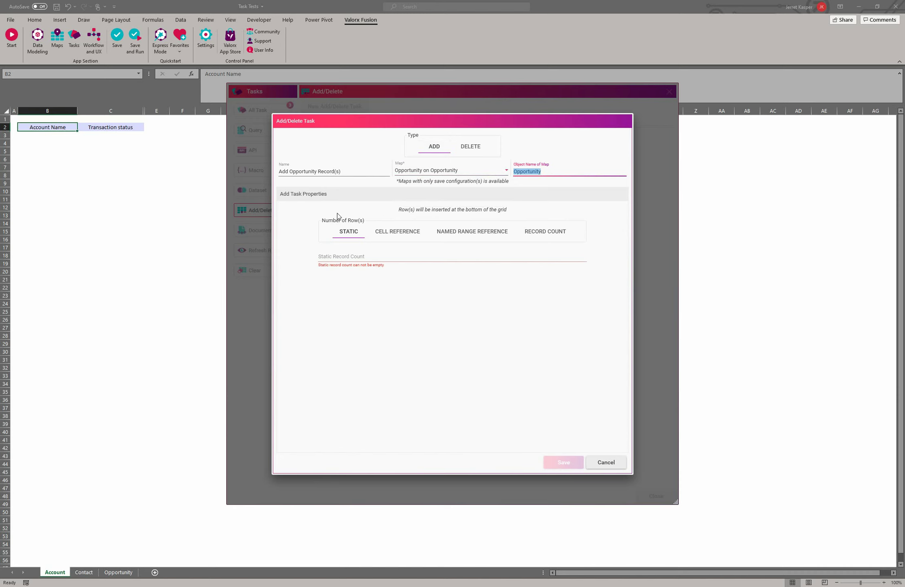
click(357, 256)
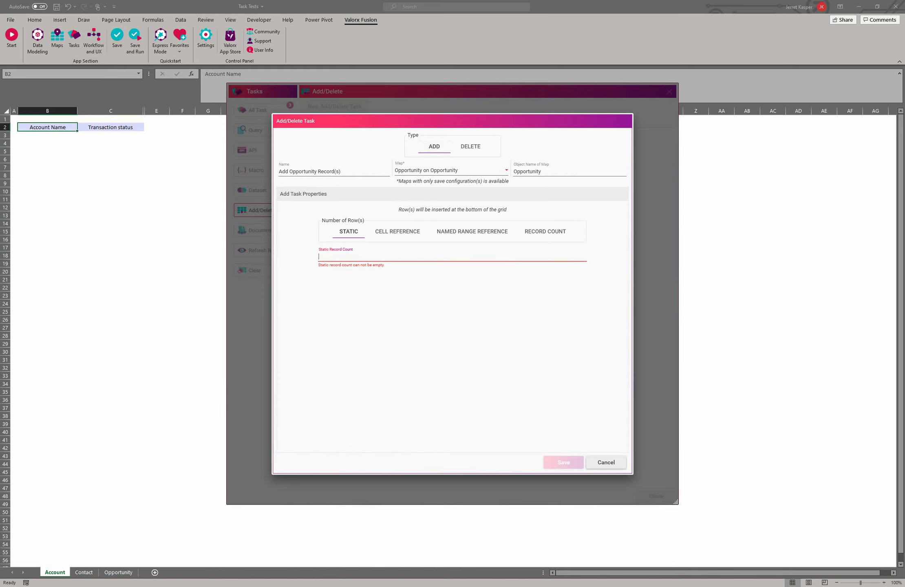
text(20)
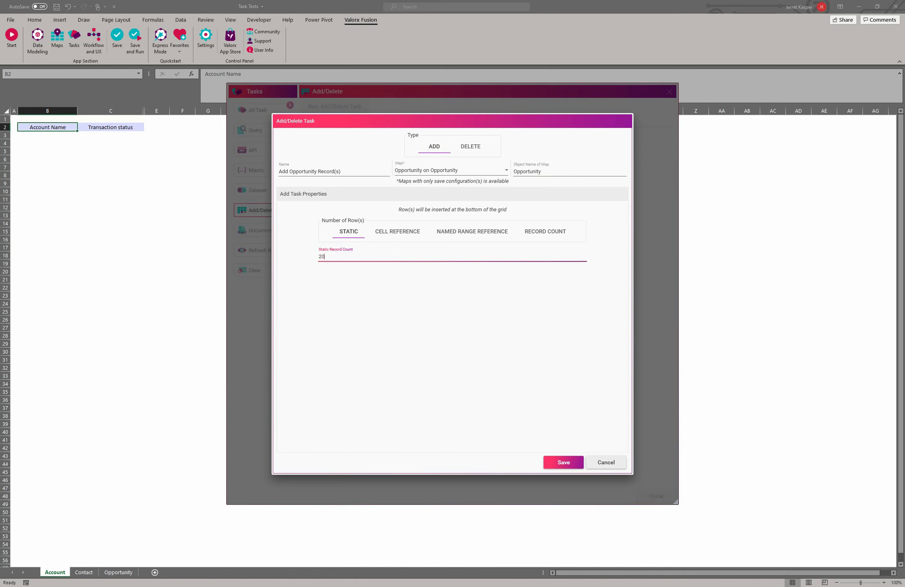
key(BackSpace)
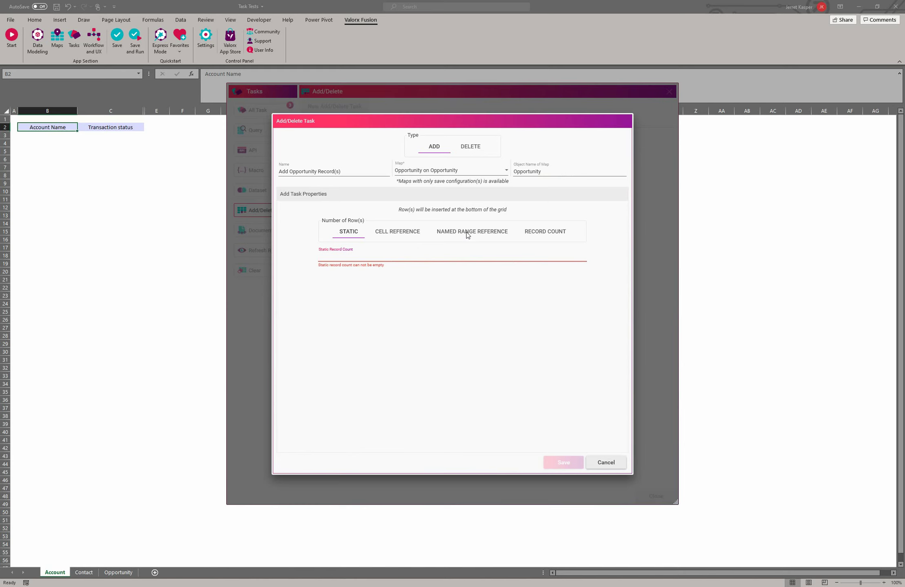
- Base the number of rows on the Account record count, then save the Add Opportunity Record(s) task and close the task list
click(547, 232)
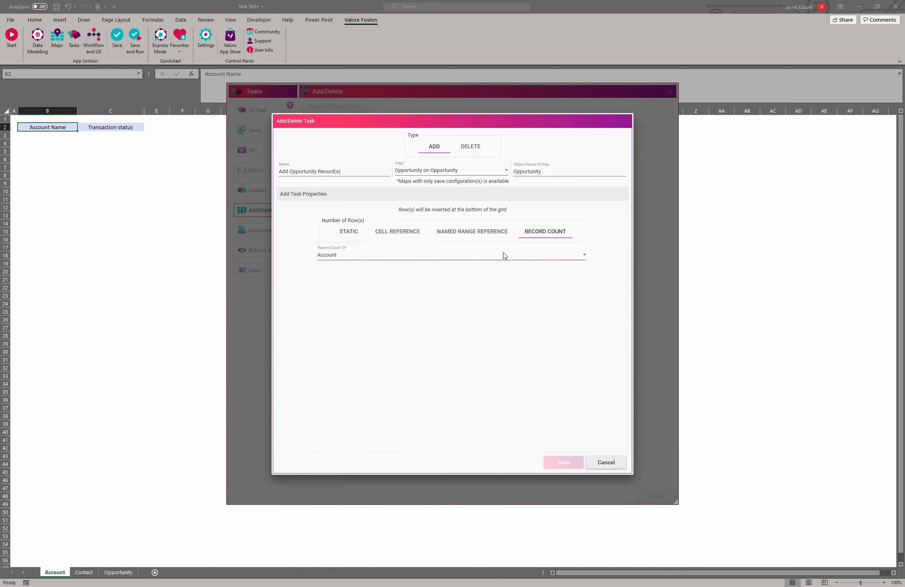
click(554, 254)
click(555, 256)
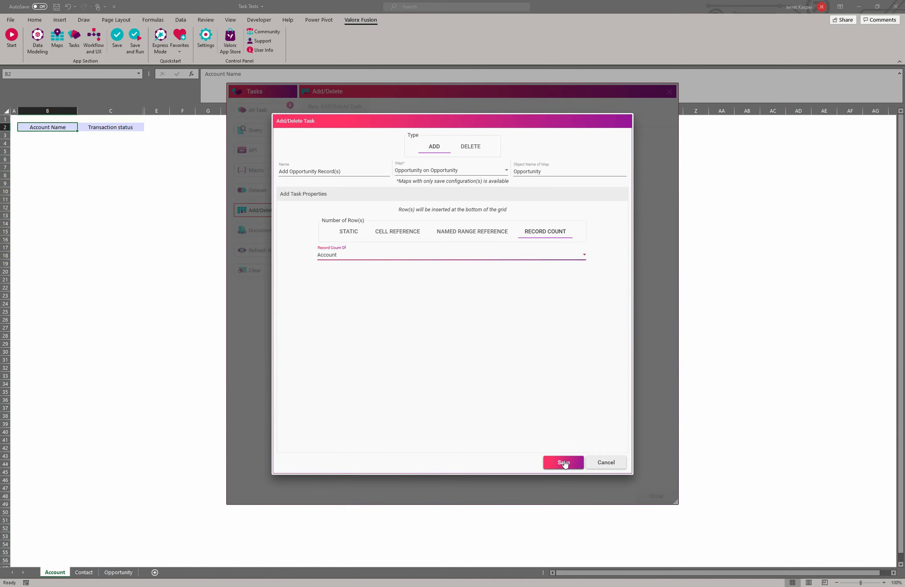
click(564, 463)
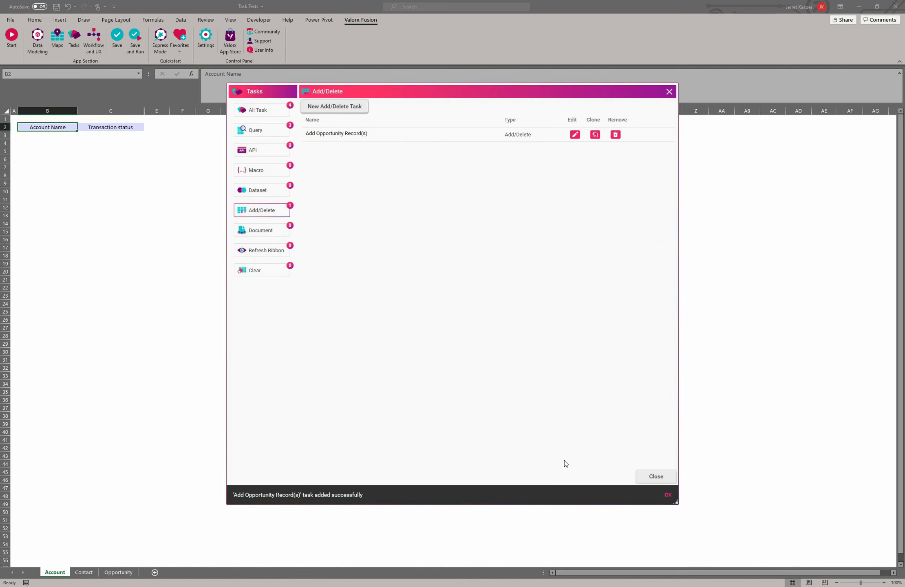
click(666, 498)
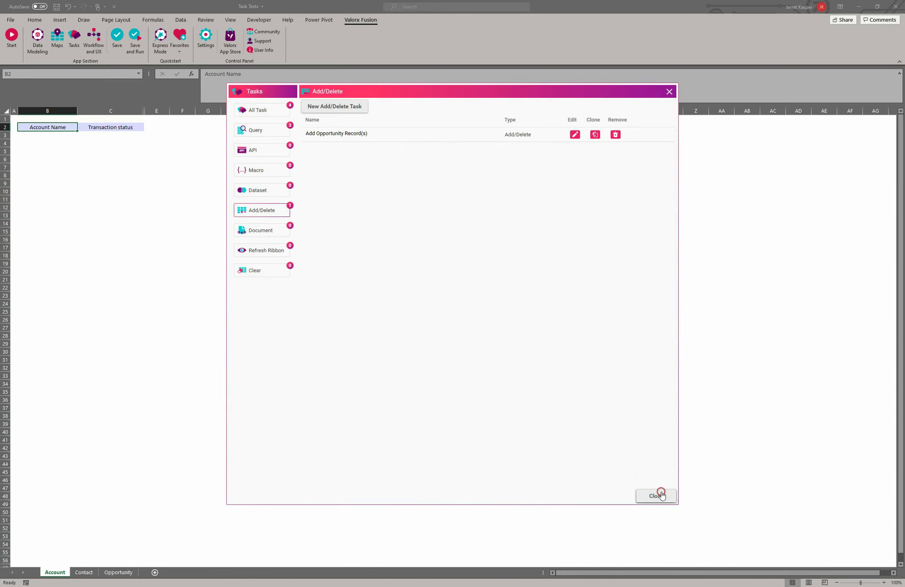
click(661, 495)
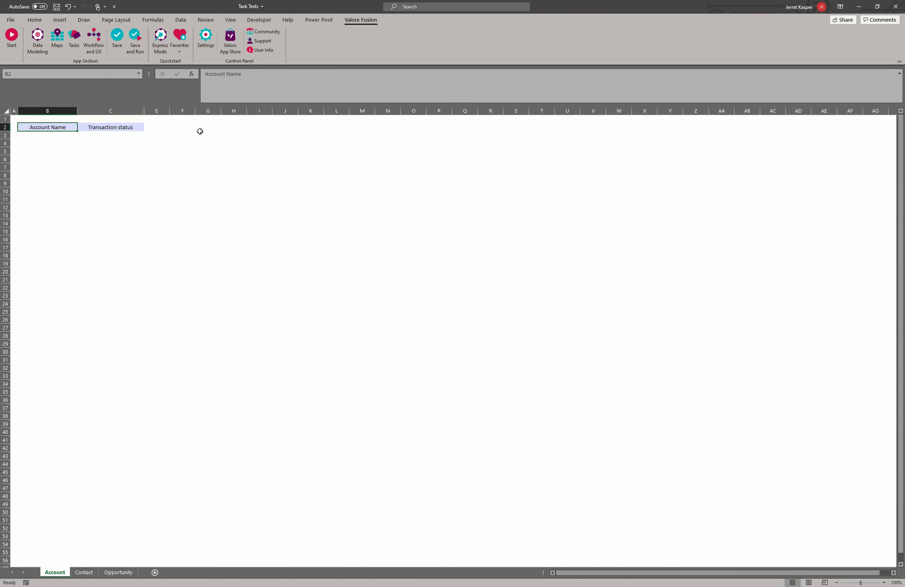
- Open the Get Data workflow for editing and review the properties of its three query steps and its Display Data step
click(100, 37)
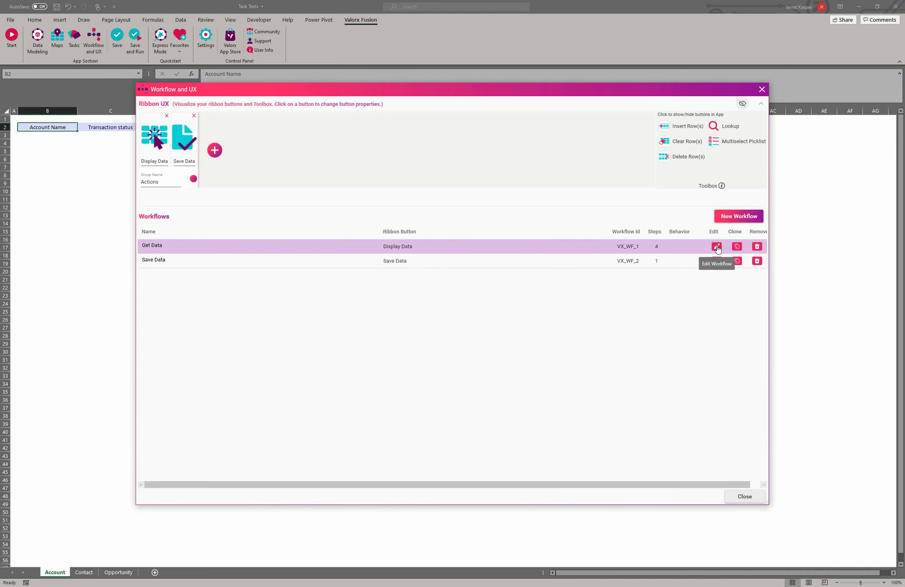
click(717, 247)
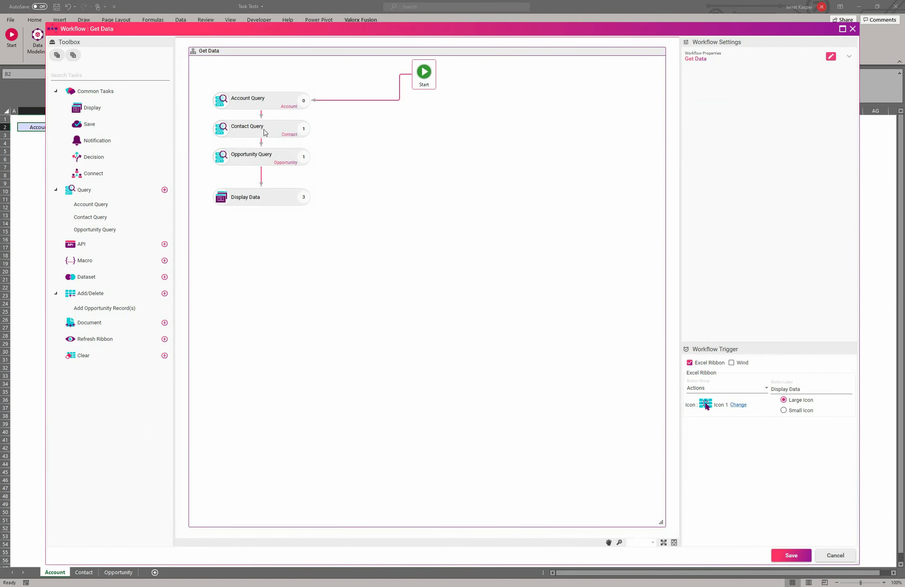
click(287, 103)
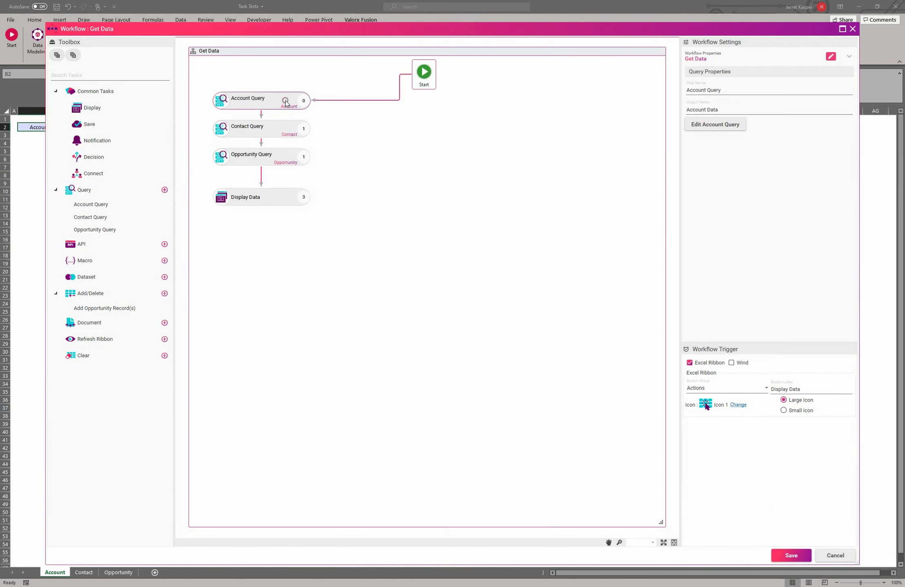
click(274, 131)
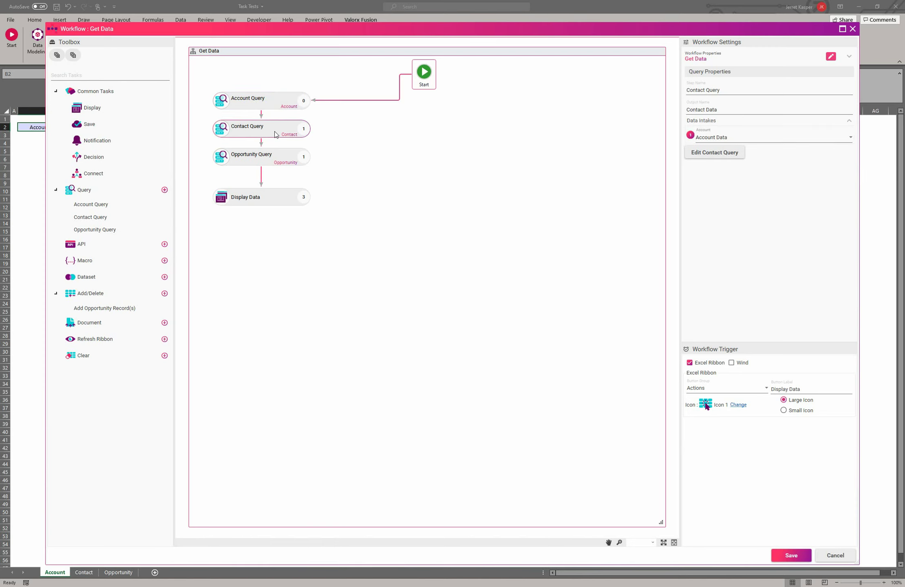
click(260, 157)
click(256, 195)
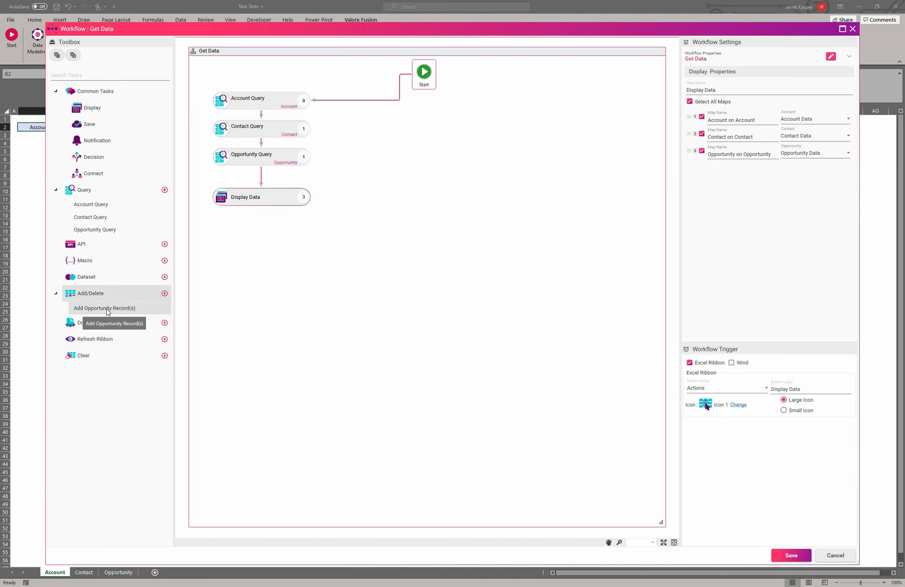
- Append the Add Opportunity Record(s) task after Display Data in the Get Data workflow, then save the workflow and close the workflow list
drag(108, 311, 260, 219)
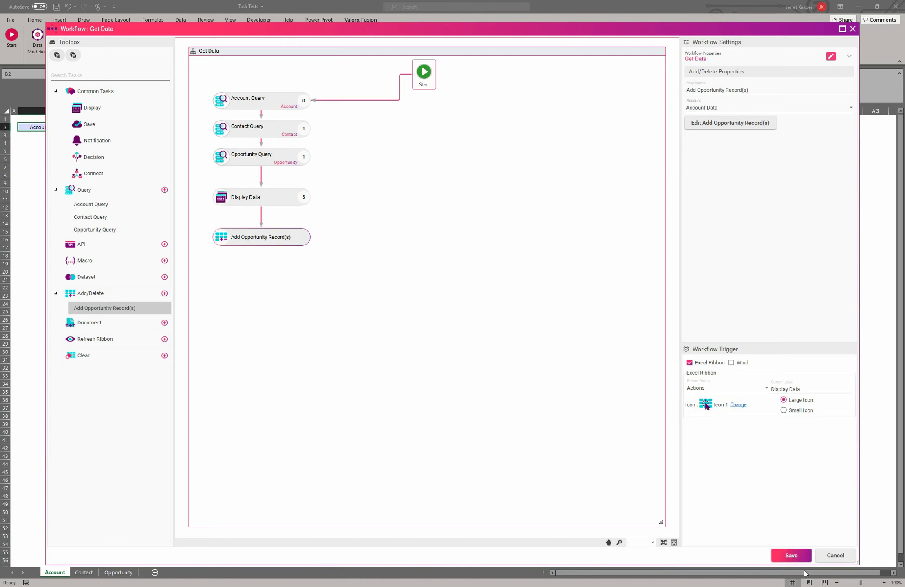
click(791, 555)
click(750, 496)
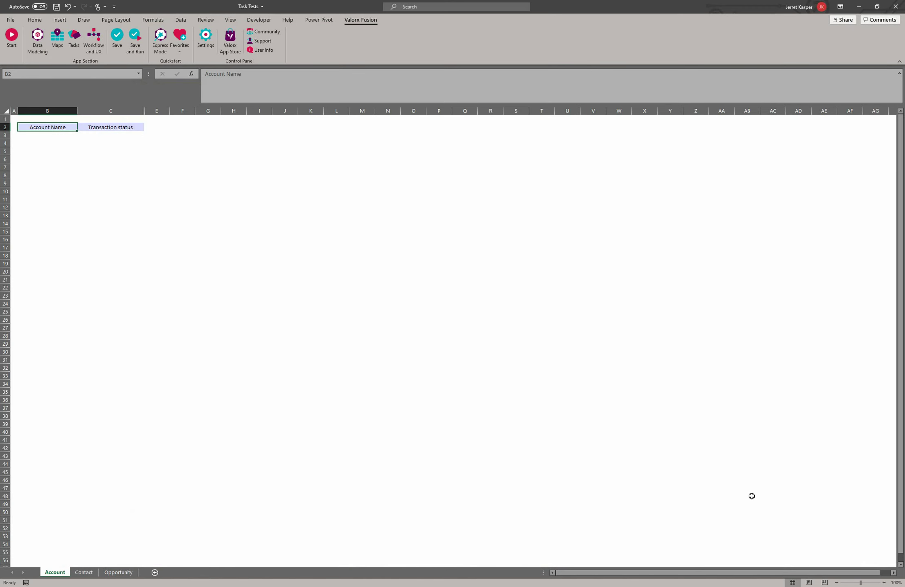
- Save and run the app, then run its Display Data action
click(135, 41)
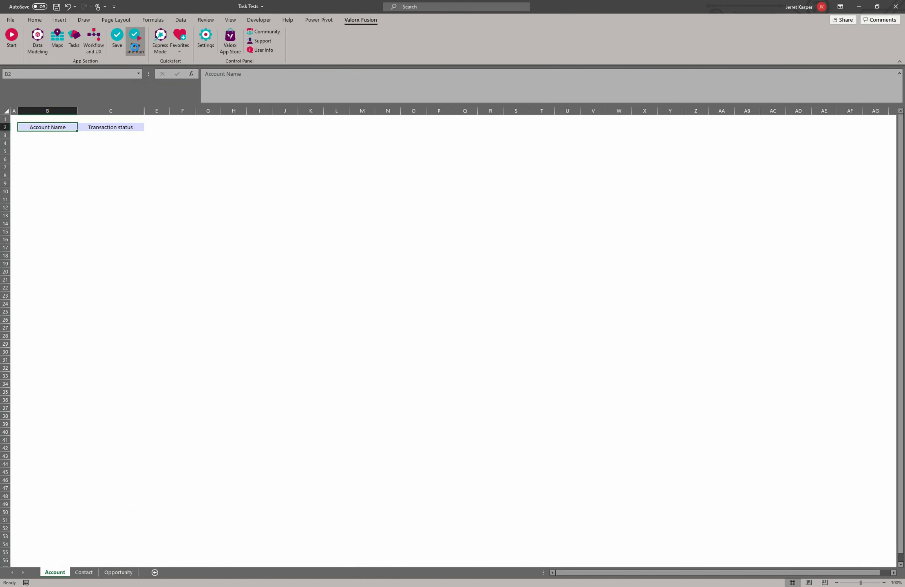
click(35, 47)
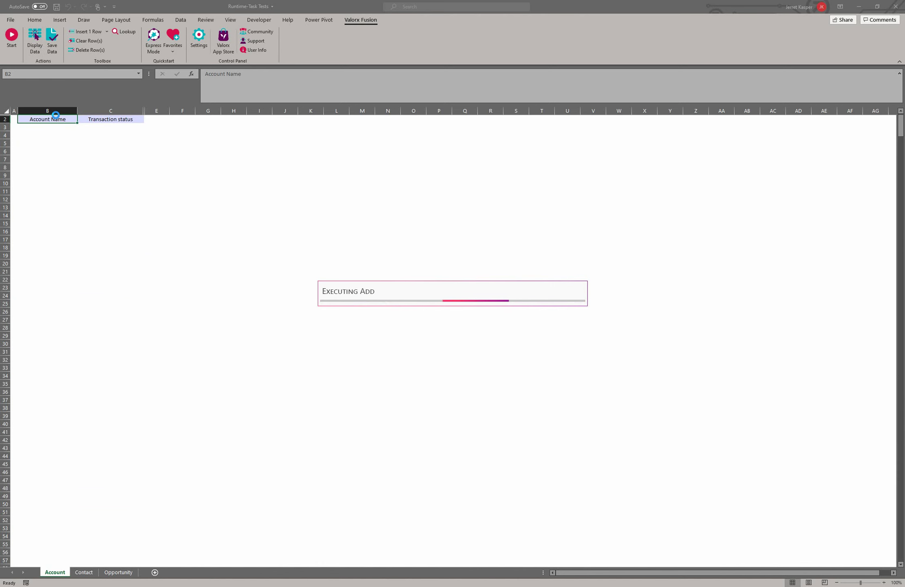
- Select all account names down to the last record to check their count, then return to the first account
key(ctrl+shift+Down)
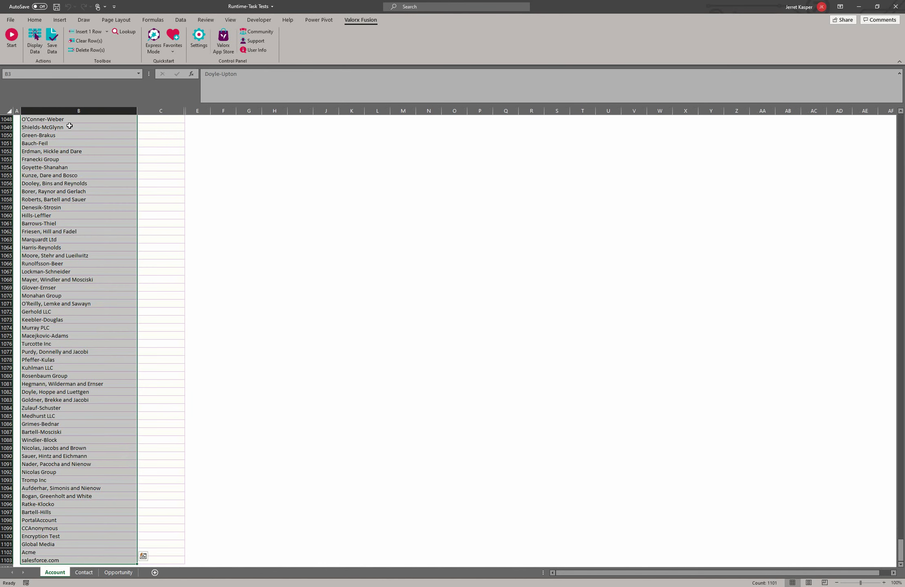
click(899, 546)
drag(899, 545, 901, 126)
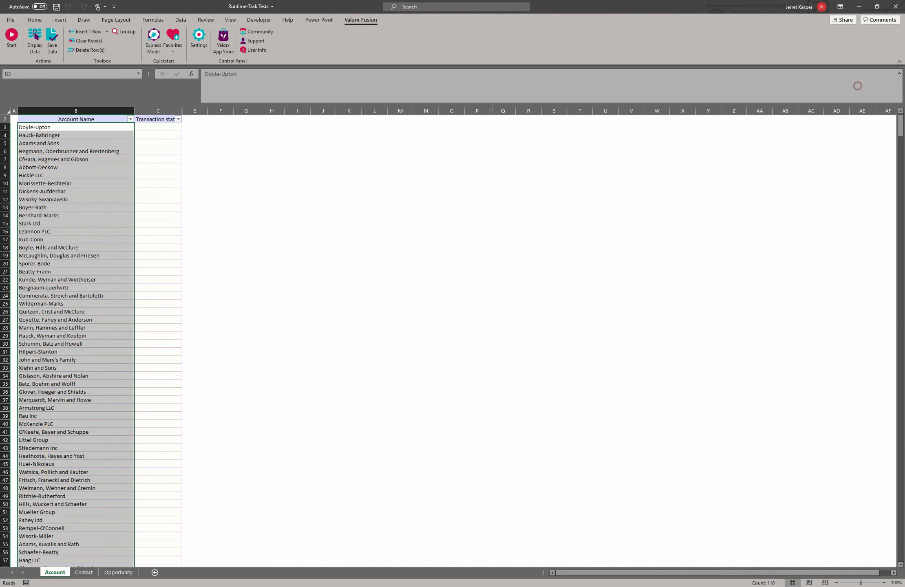
click(113, 125)
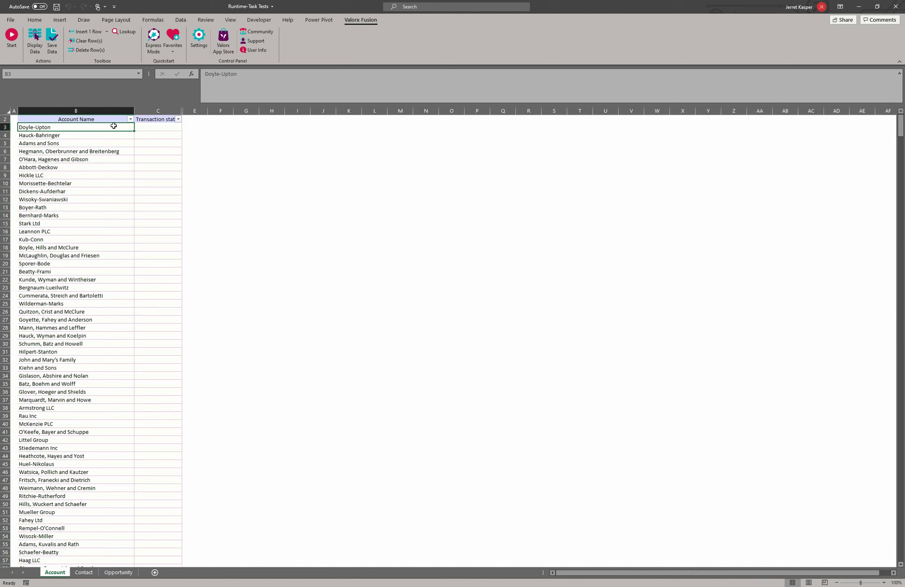
- View the Contact sheet, then inspect the Opportunity sheet down to where its existing records end
click(85, 575)
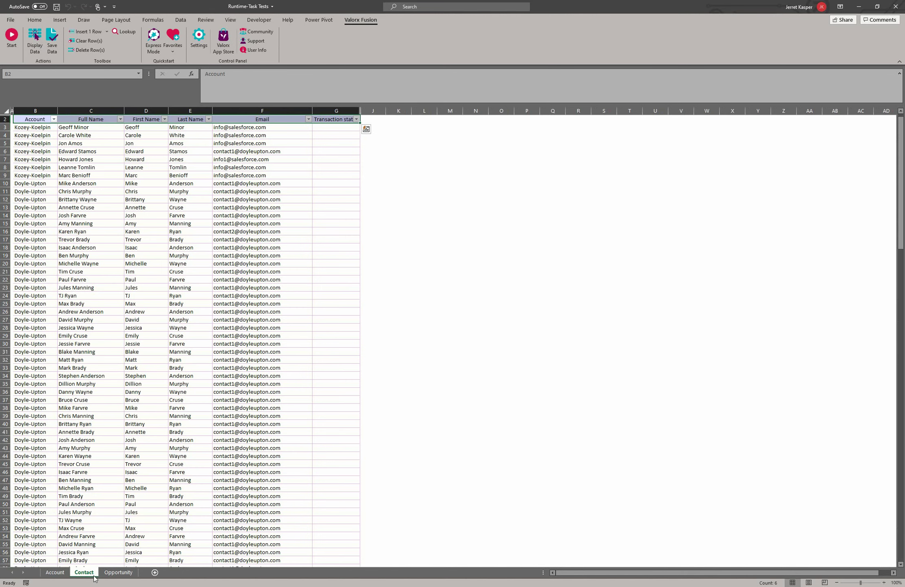
click(115, 573)
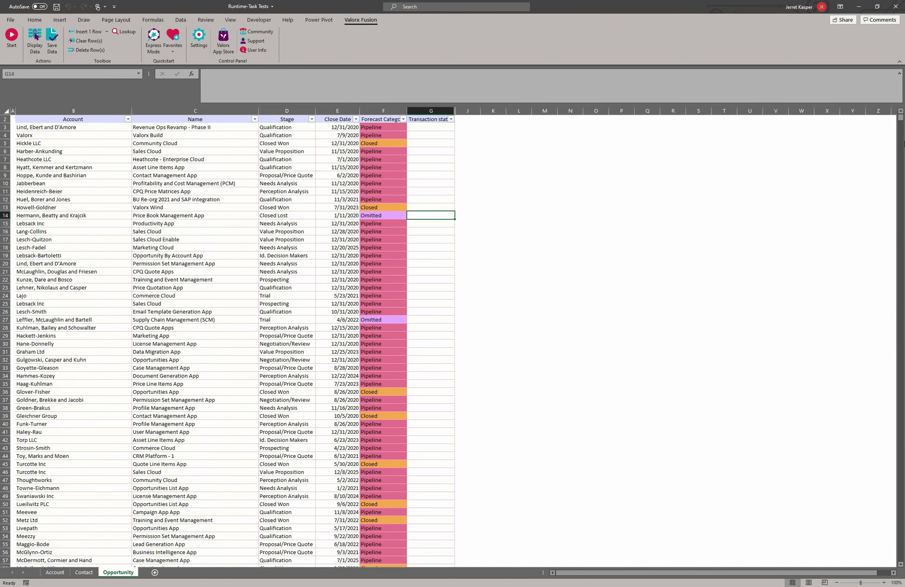
drag(902, 119, 903, 403)
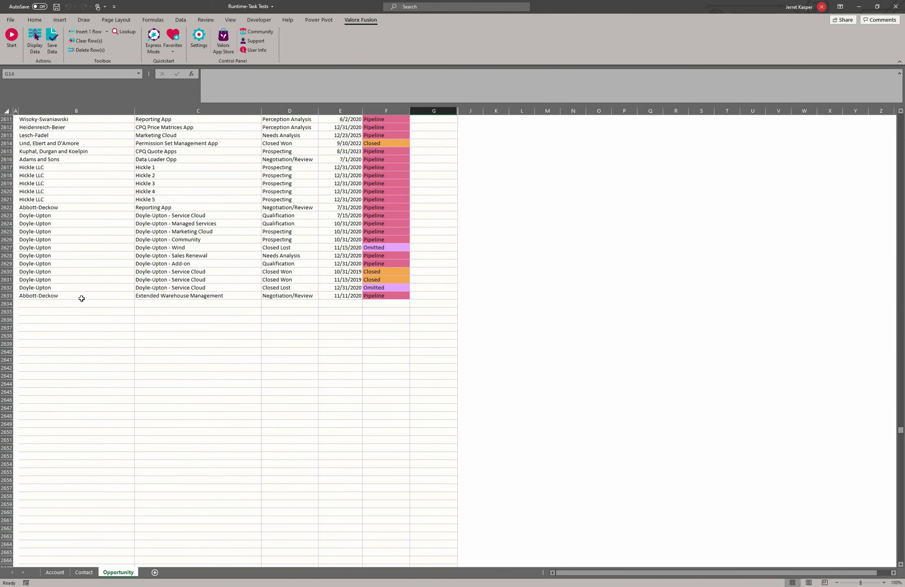
- Inspect the Account, Stage and Forecast Category cells of the first blank opportunity row, row 2634, including their picklists
click(71, 303)
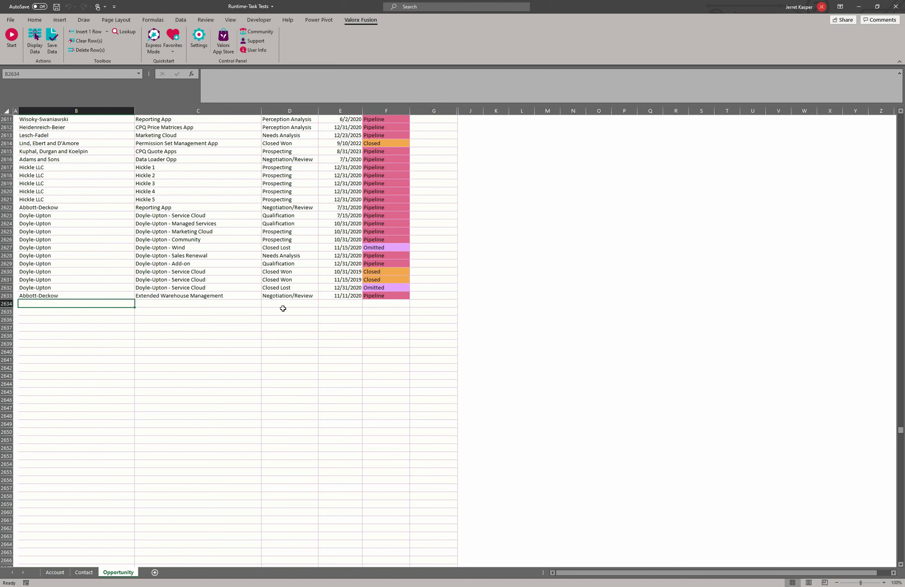
click(300, 304)
click(322, 304)
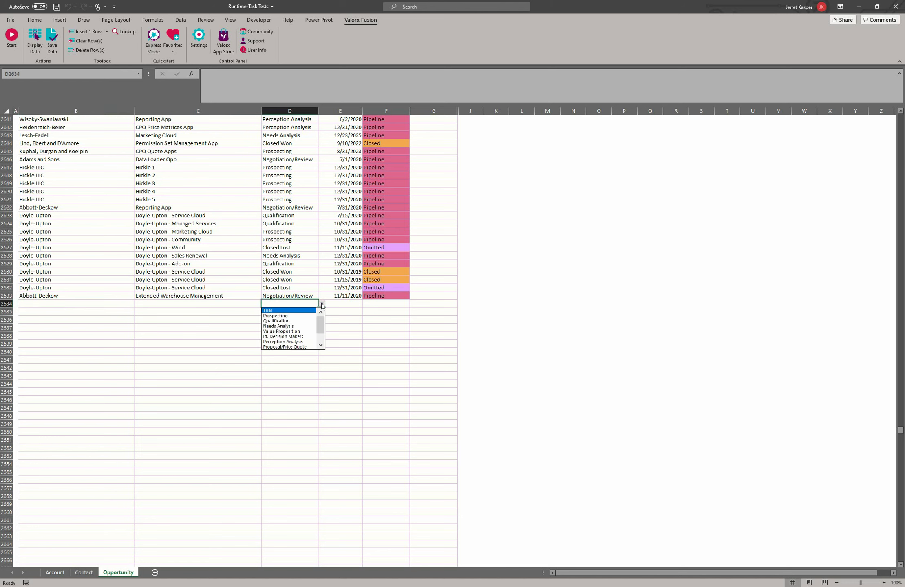
click(321, 304)
click(322, 304)
click(321, 304)
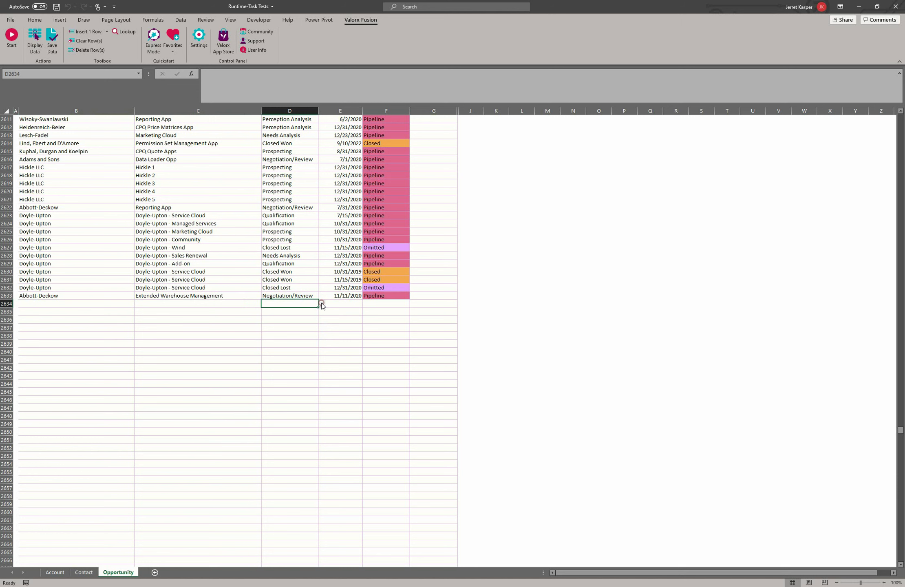
click(322, 304)
click(321, 304)
click(386, 304)
click(414, 304)
click(414, 304)
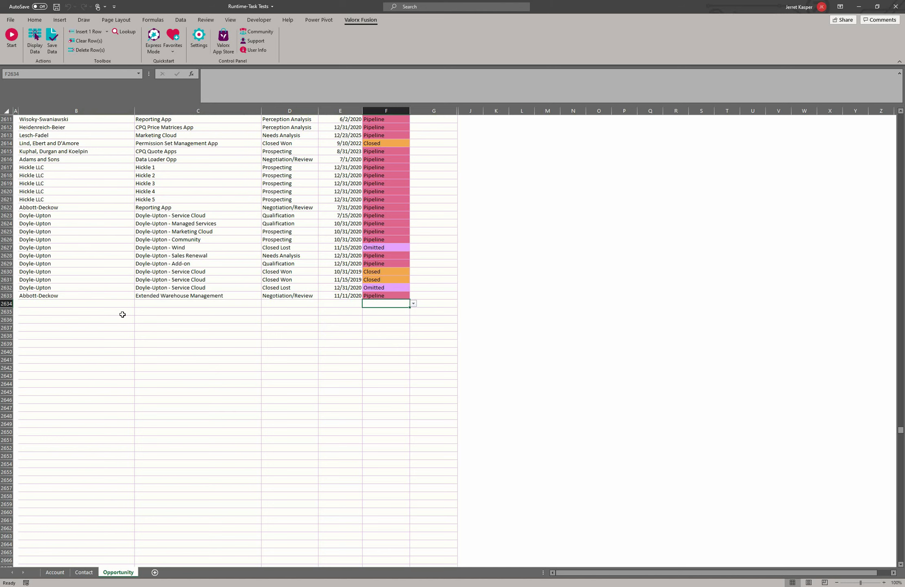
click(55, 304)
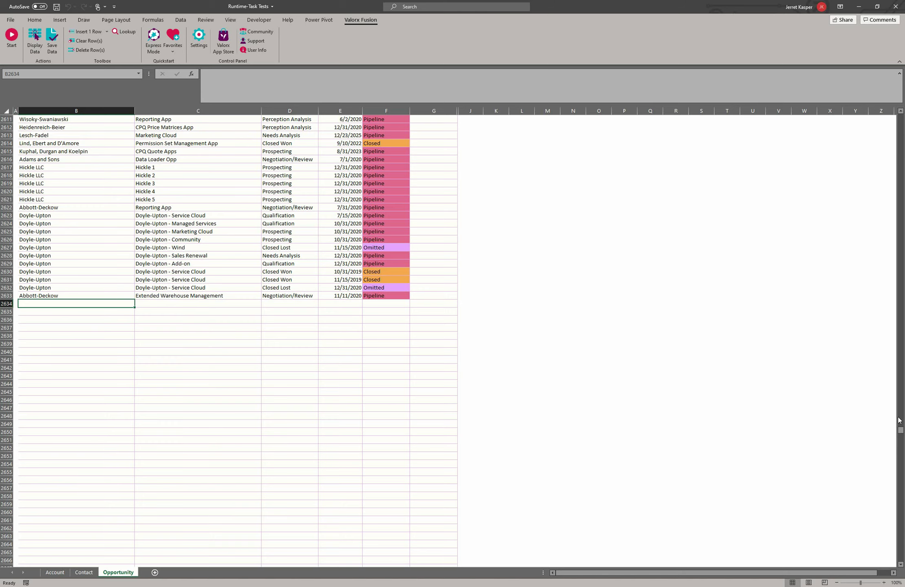
- Check where the block of added blank rows ends on the Opportunity sheet
drag(900, 431, 900, 563)
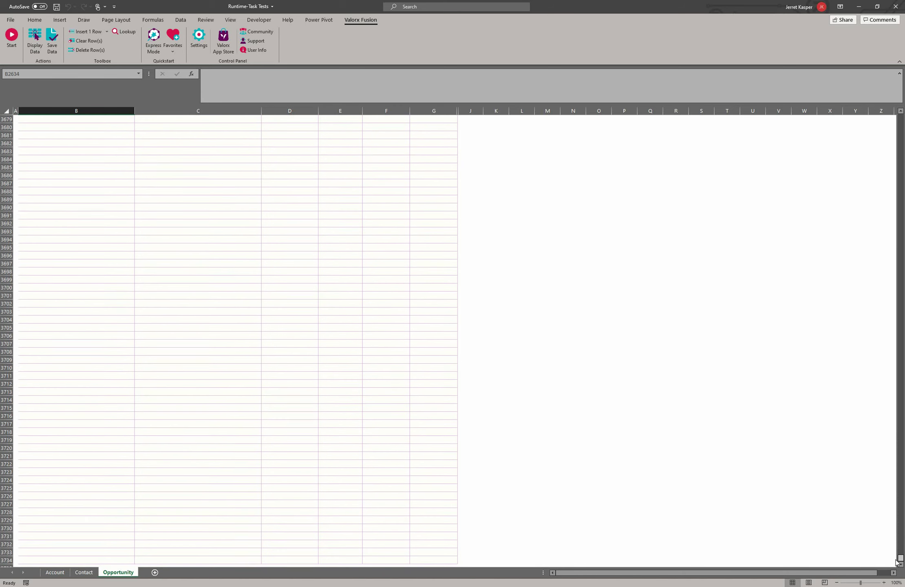
click(900, 564)
scroll(900, 565, down, 1)
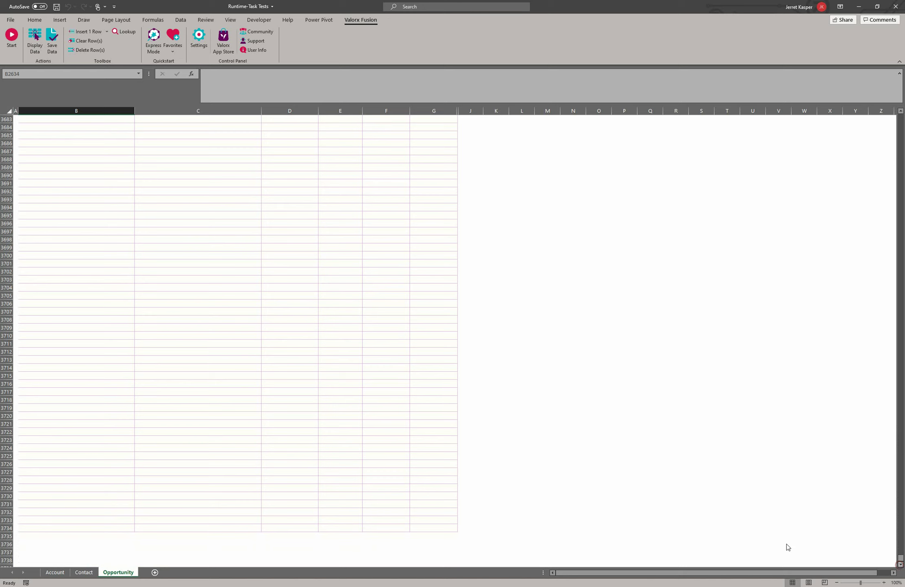
- Select the last added blank row, row 3734, on the Opportunity sheet and look back up through the blank rows
click(30, 529)
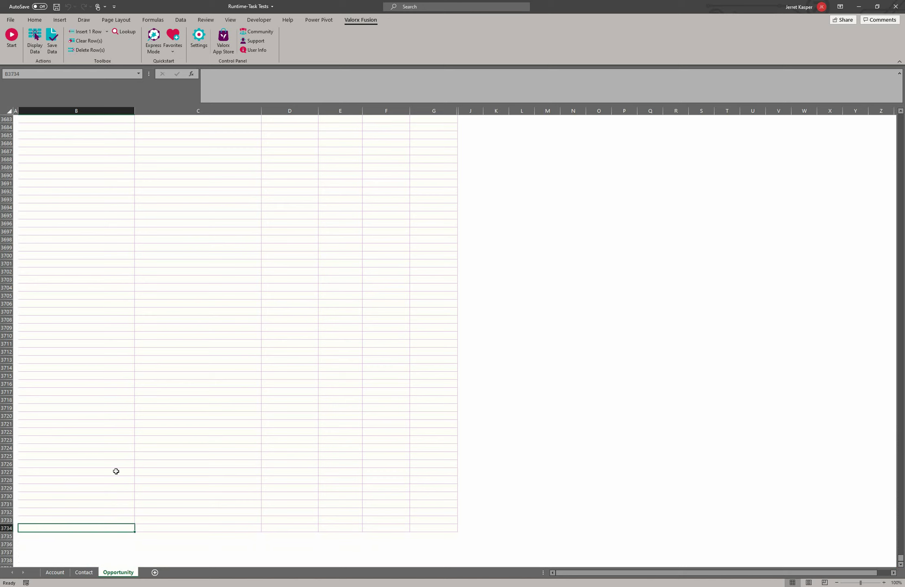
scroll(117, 472, up, 11)
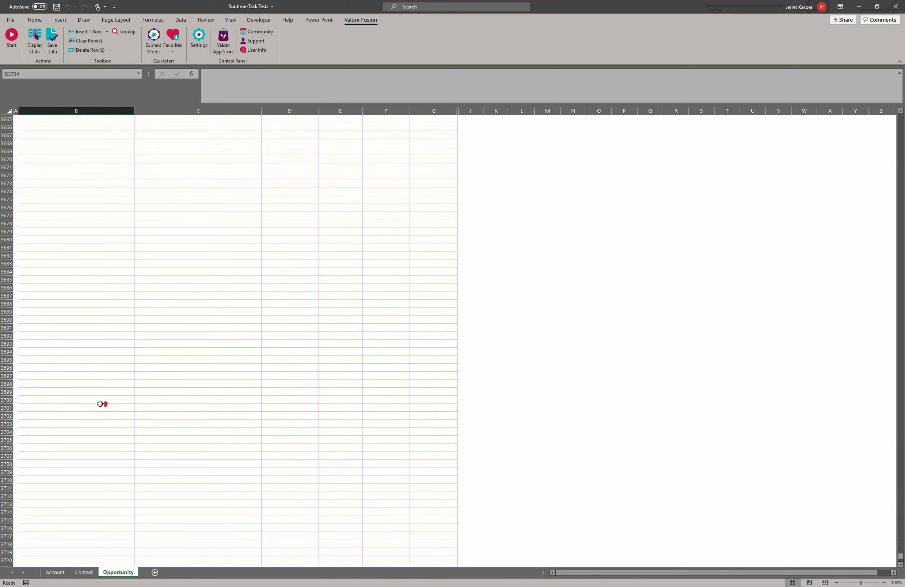
scroll(100, 404, up, 17)
scroll(100, 404, up, 8)
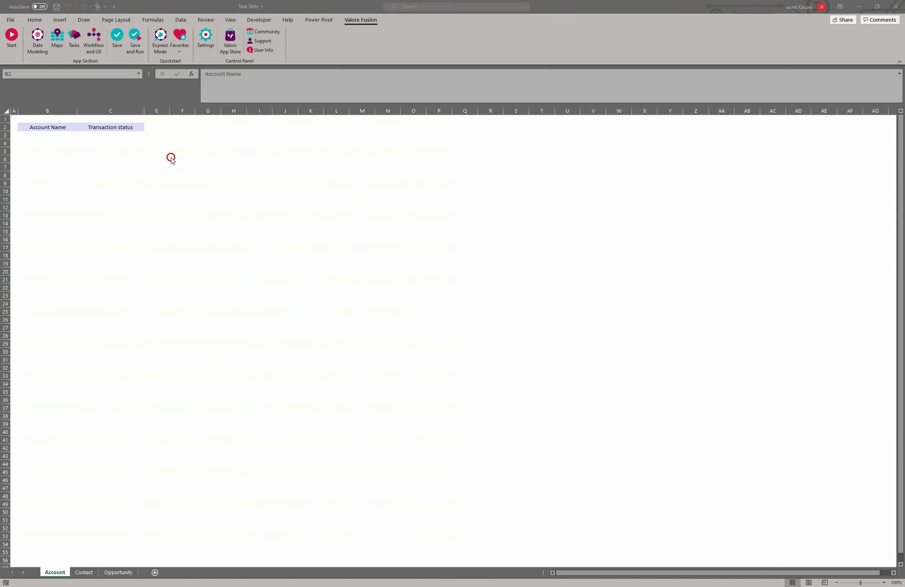
- Return to the Task Tests design workbook, select cell E1 on the Account sheet and widen column E
click(171, 158)
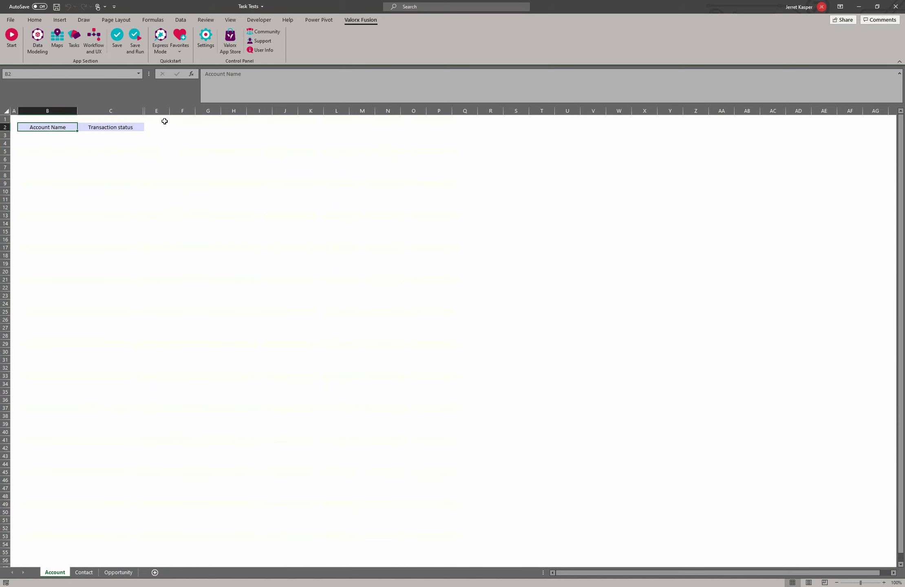
click(163, 119)
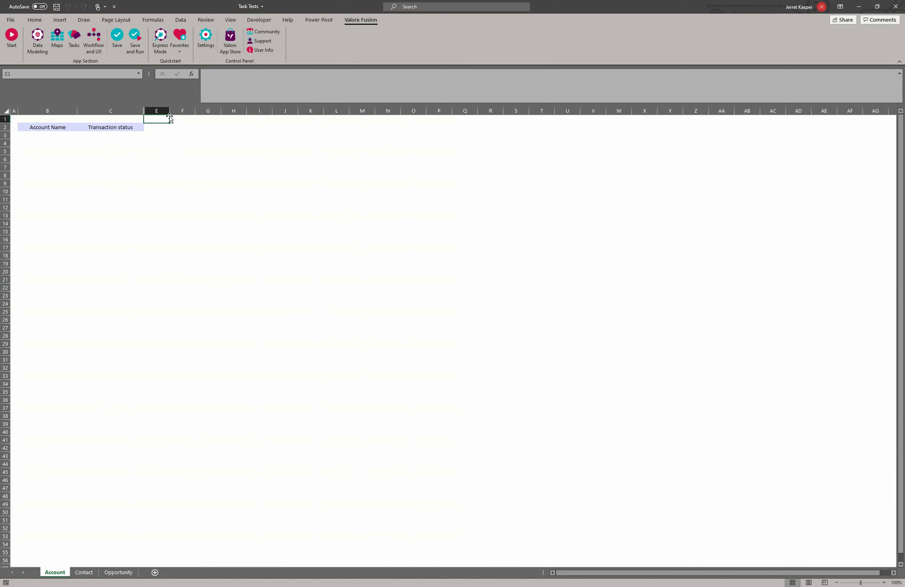
drag(170, 111, 185, 110)
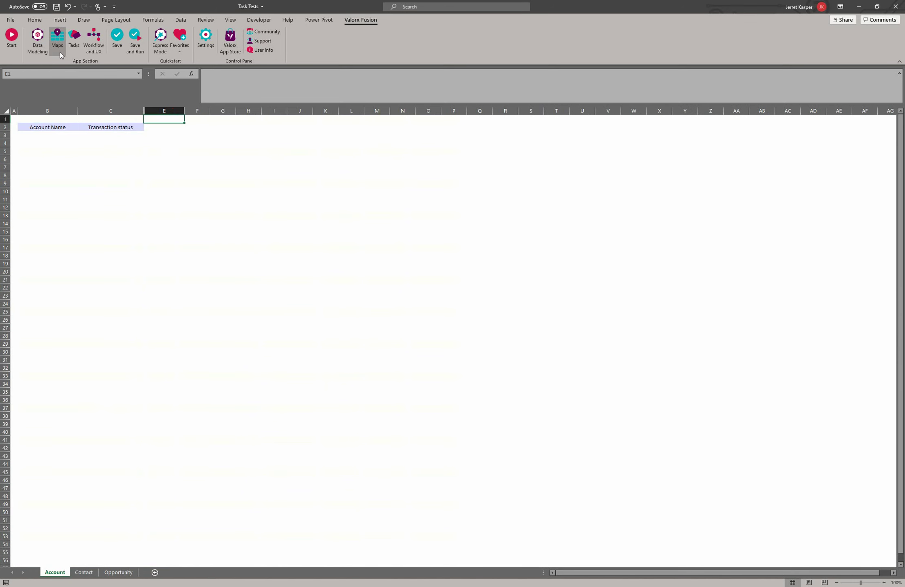
- Change the Add Opportunity Record(s) task to take its number of rows from cell reference Account!$E$1 and save it
click(74, 39)
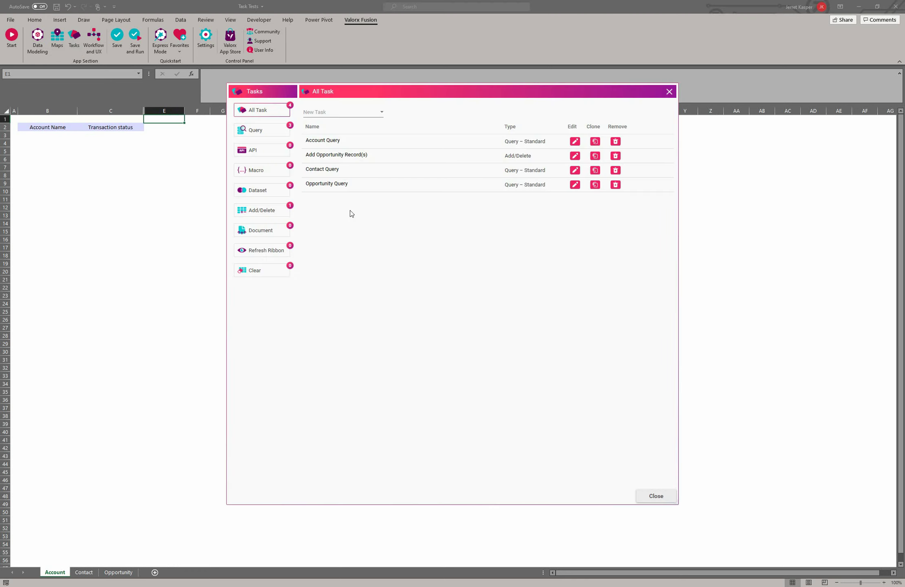
click(270, 210)
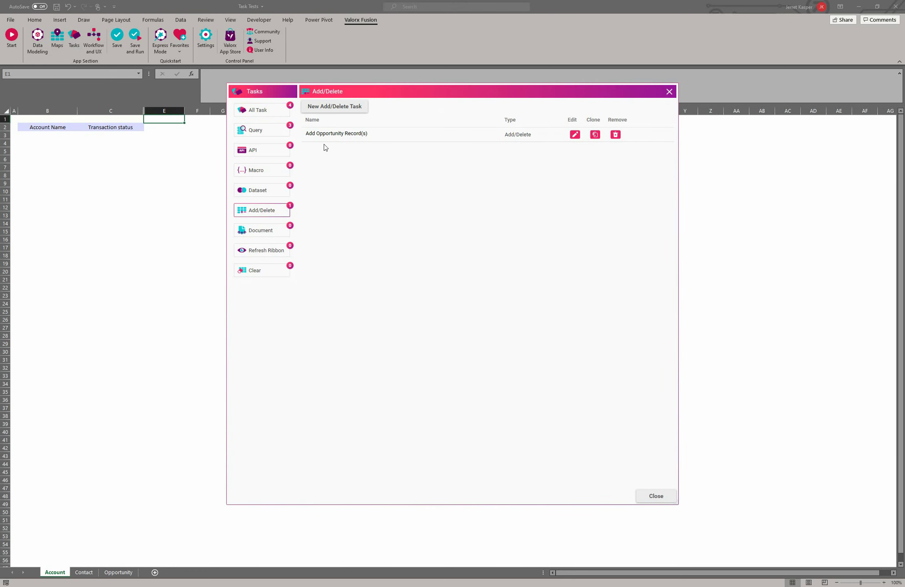
click(576, 135)
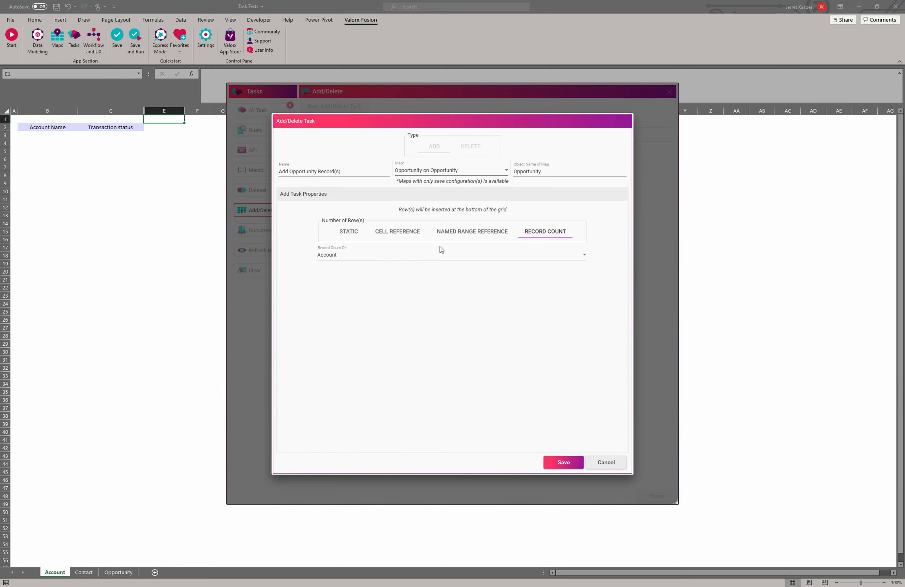
click(413, 235)
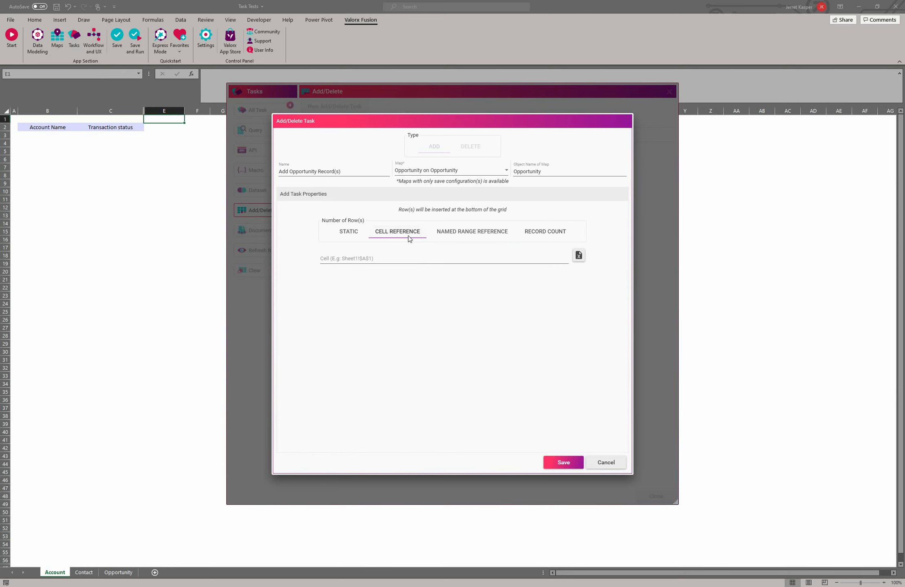
click(402, 259)
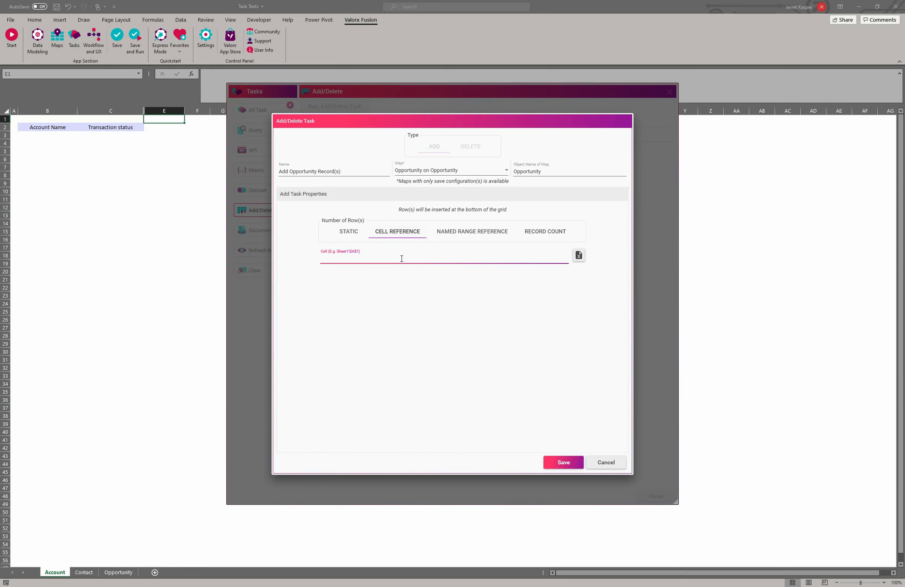
click(575, 257)
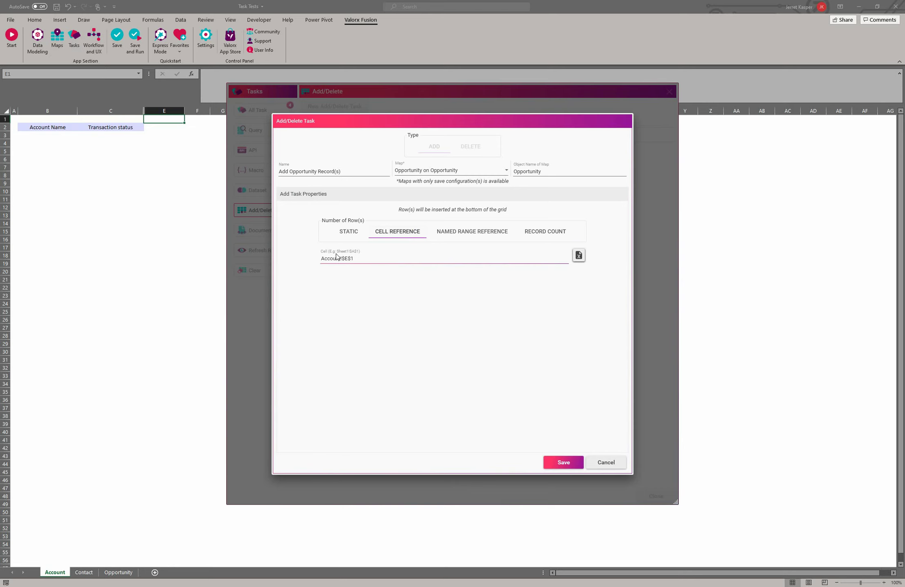
click(575, 465)
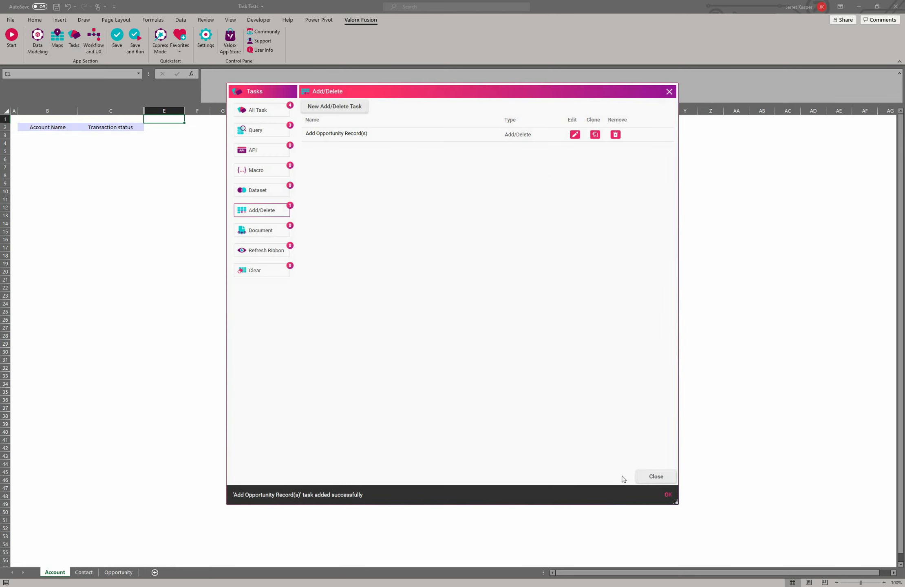
click(655, 477)
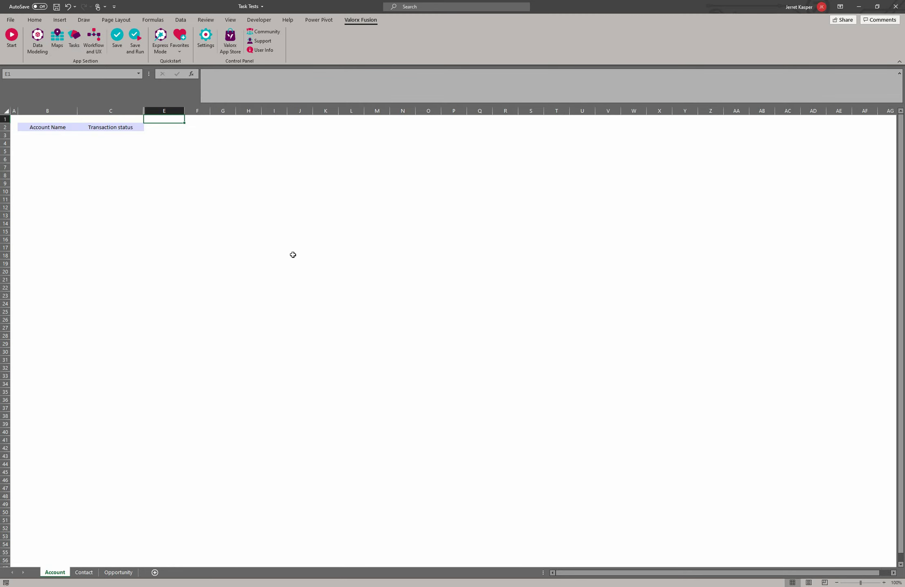
- Enter the formula =COUNTIF(B1:B3,"*")-1 in cell E1 of the Account sheet to count accounts without the header
click(229, 81)
text(=countif)
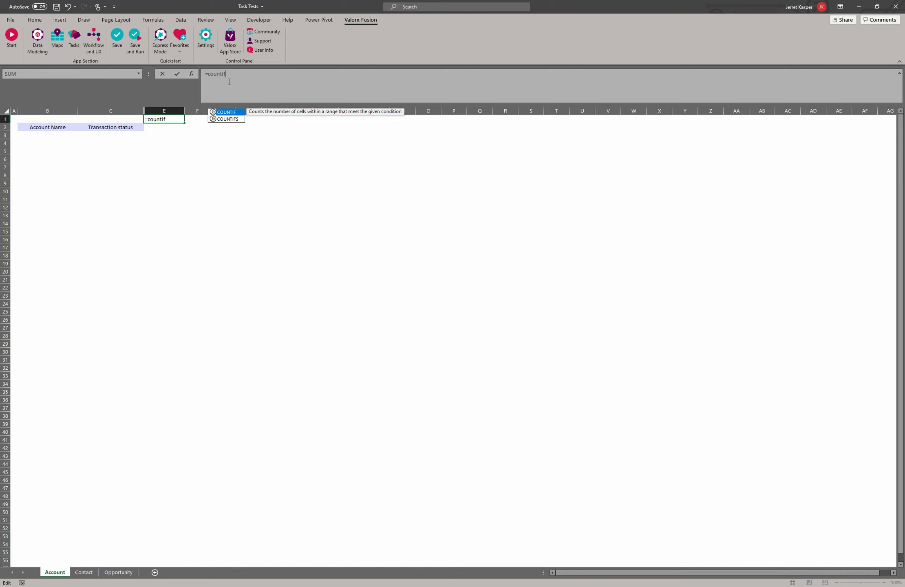
text(()
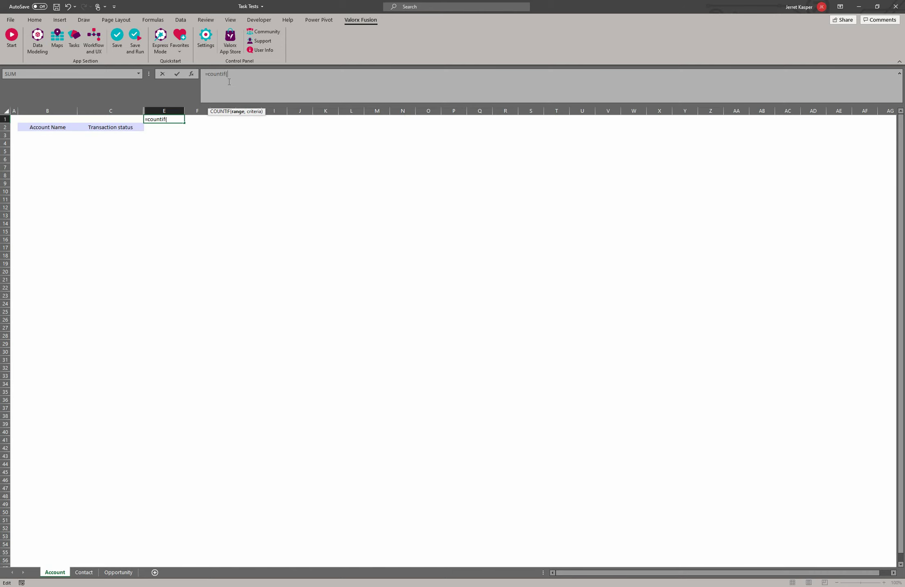
drag(47, 120, 47, 134)
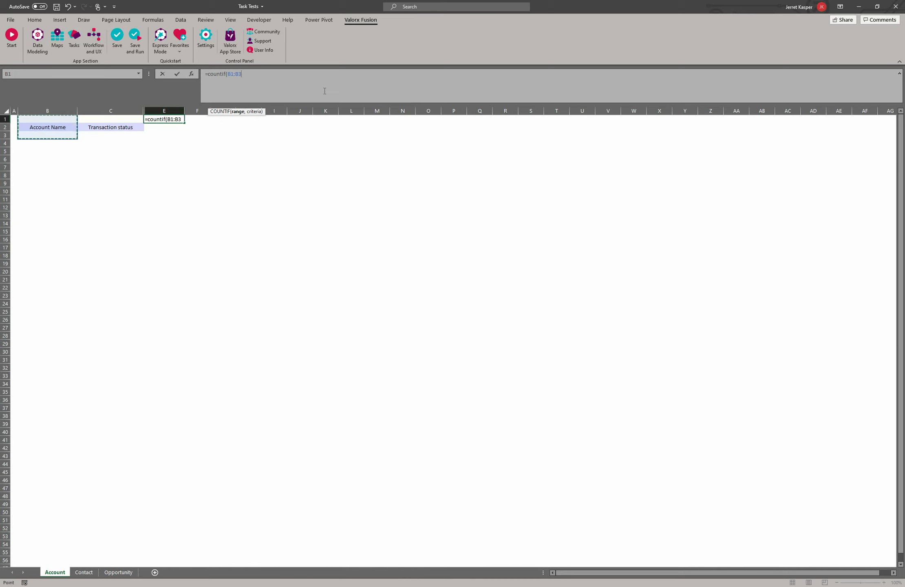
text(,")
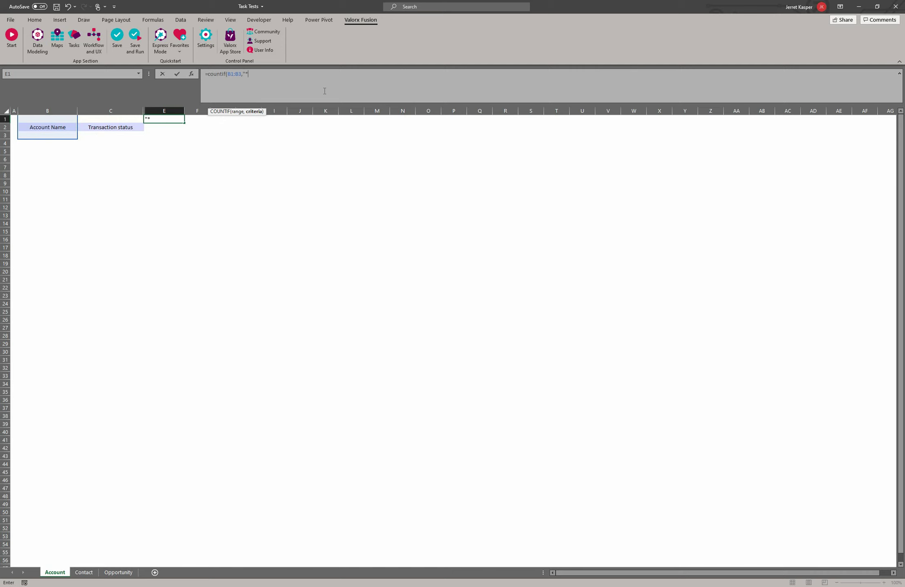
text(*"))
key(ctrl+Return)
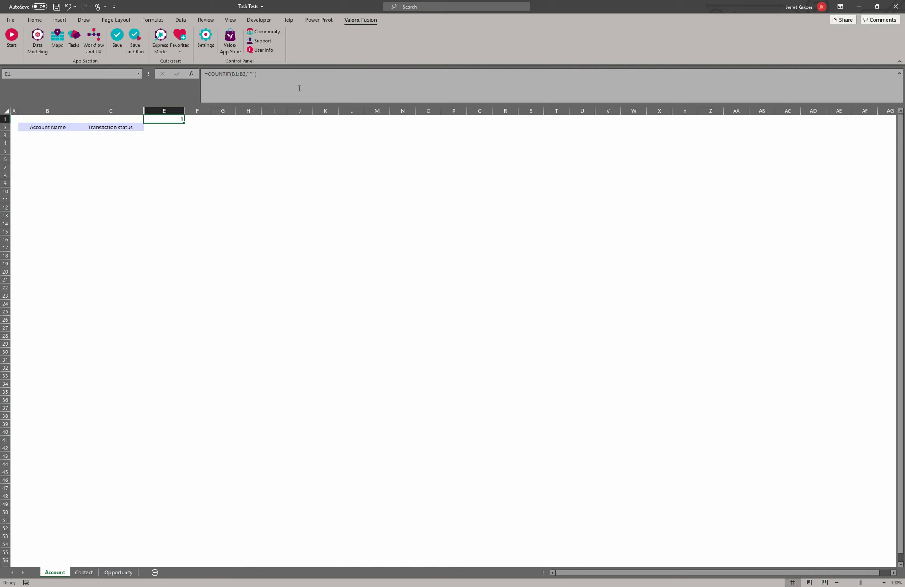
click(303, 78)
key(Return)
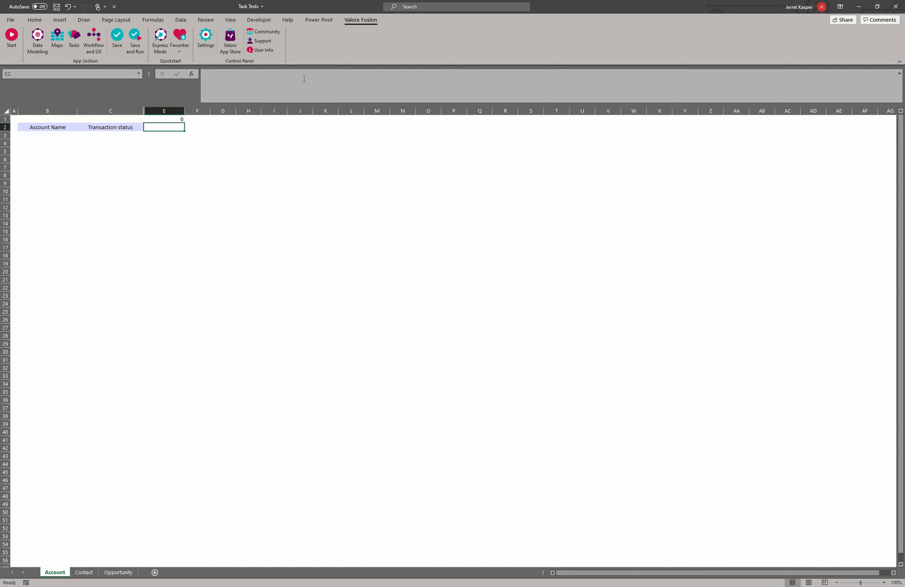
key(Left)
key(Left)
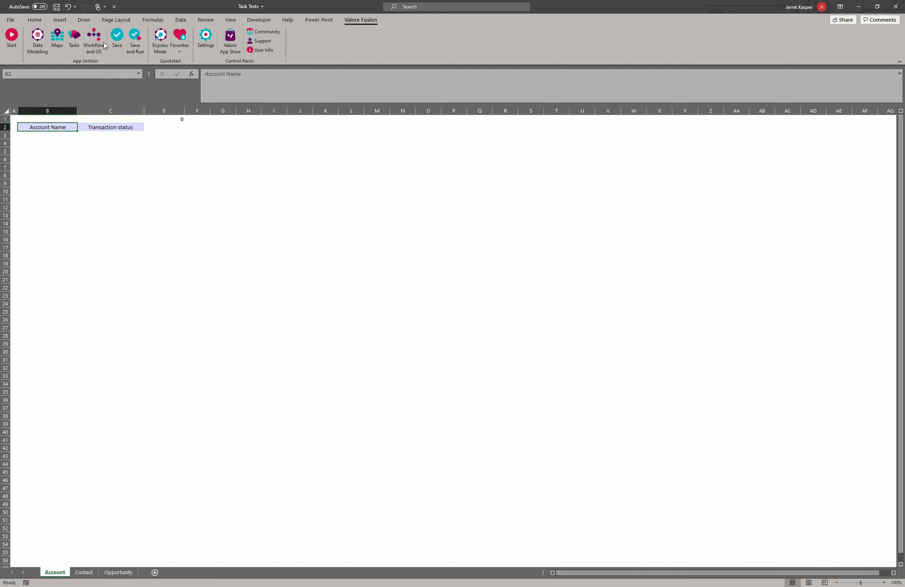
- Save and run the app, check Account cell E1 and the added blank rows on the Opportunity sheet, and close the runtime workbook
click(135, 48)
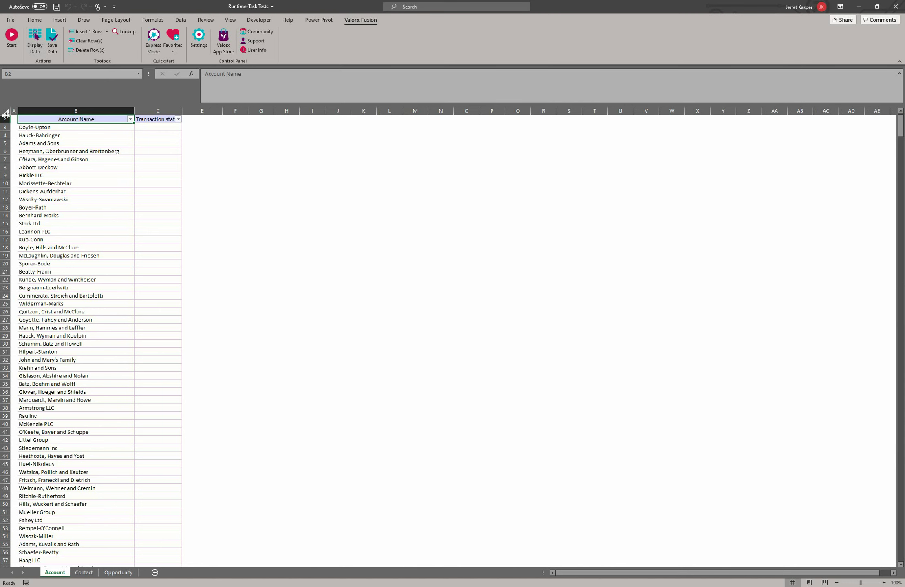
click(200, 120)
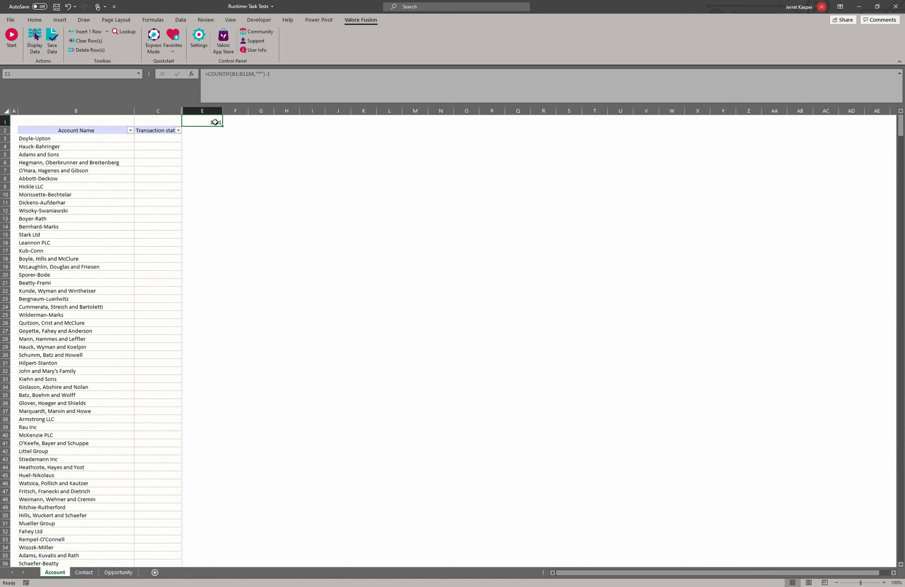
click(120, 574)
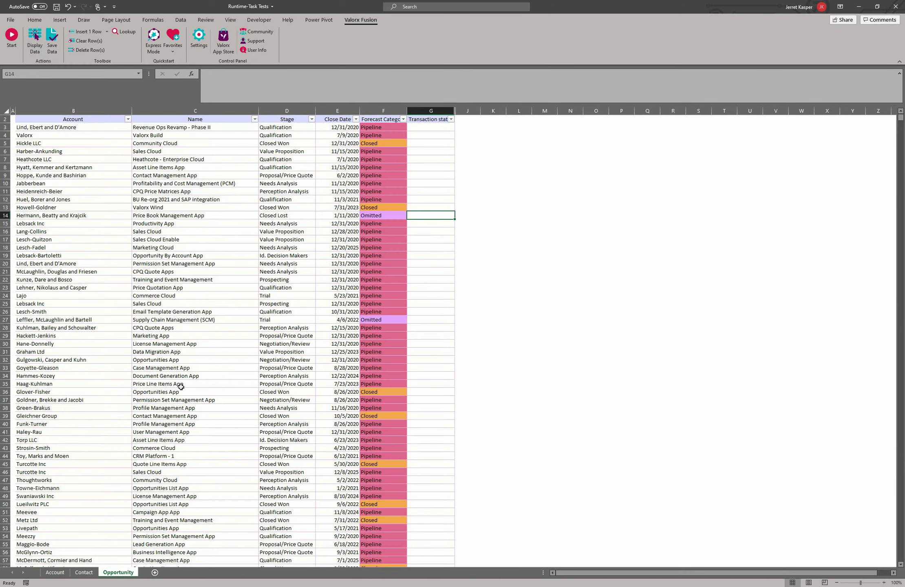
drag(901, 126, 901, 475)
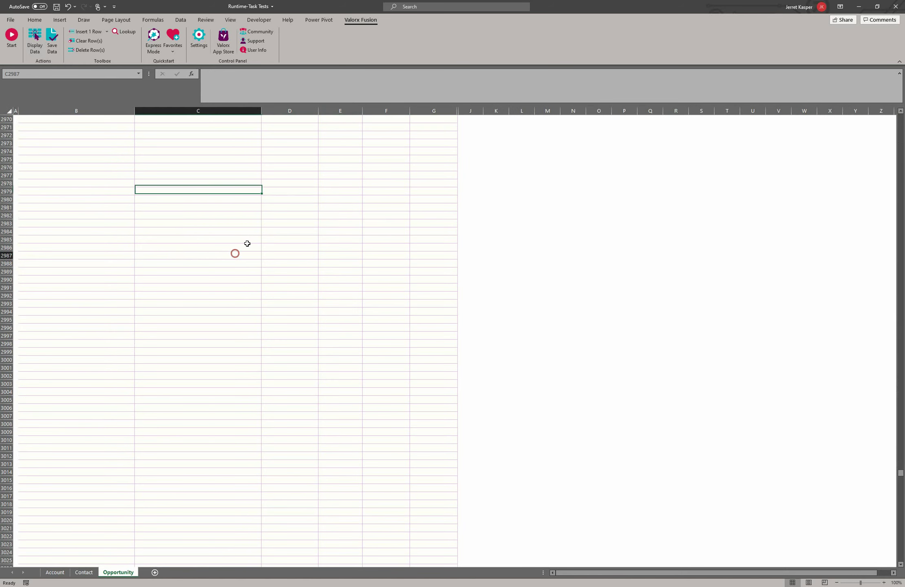
click(285, 231)
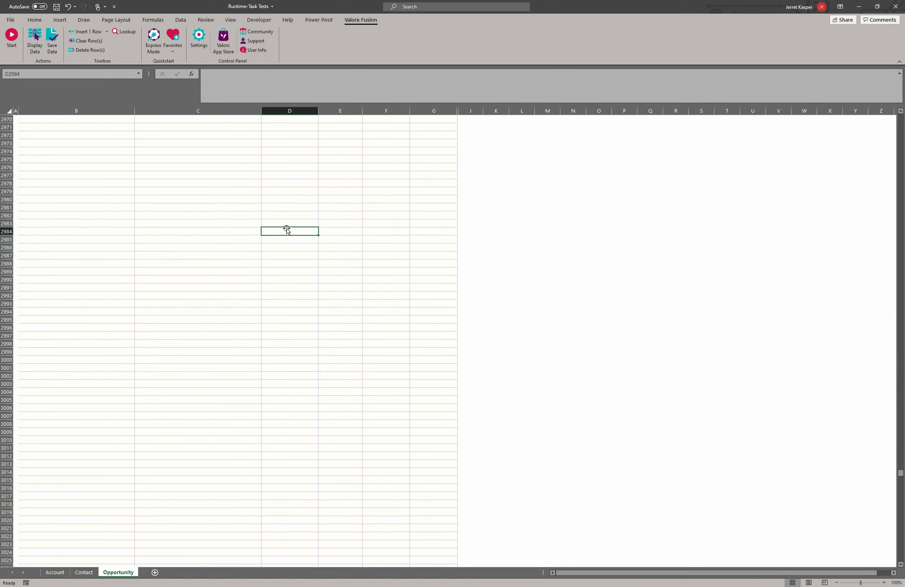
click(55, 573)
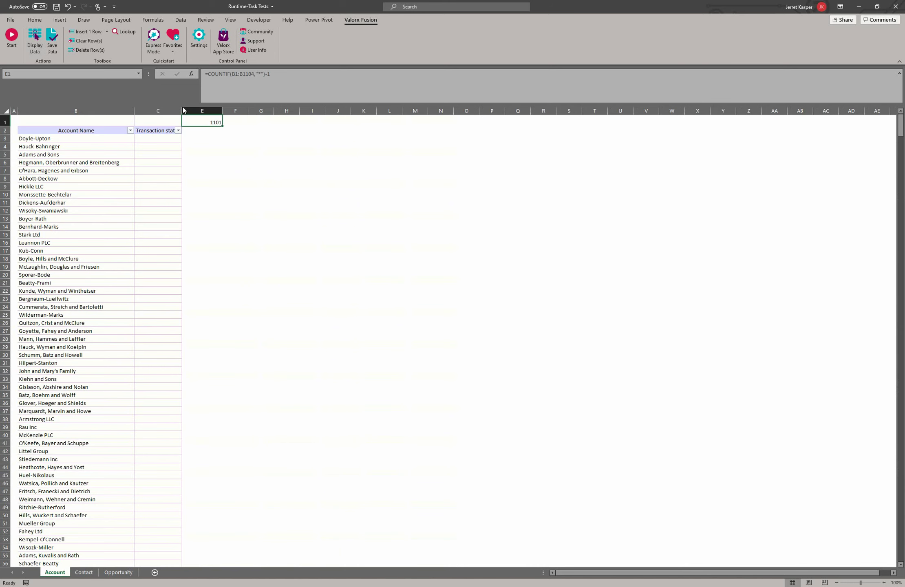
click(896, 7)
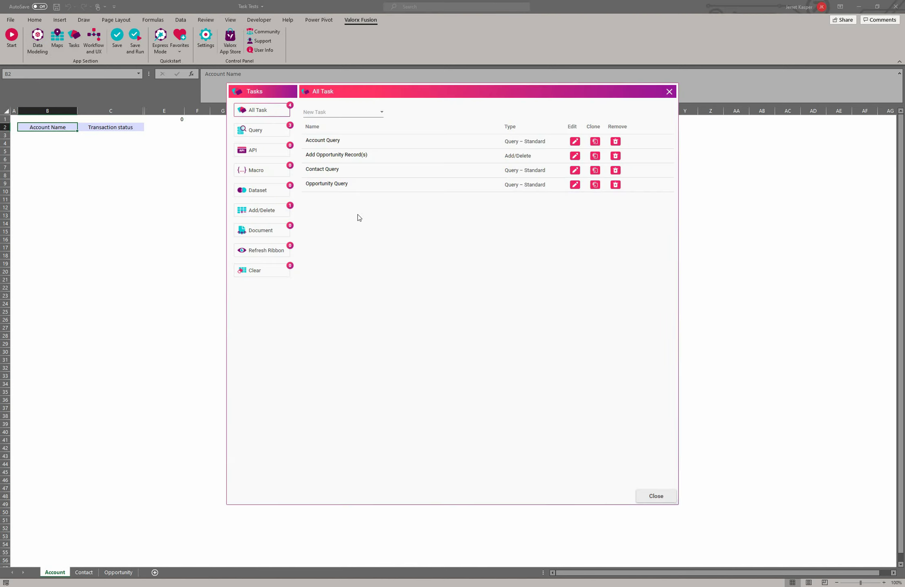
- Examine the Named Range Reference option and its available named ranges in the Add Opportunity Record(s) task, leaving without saving
click(263, 210)
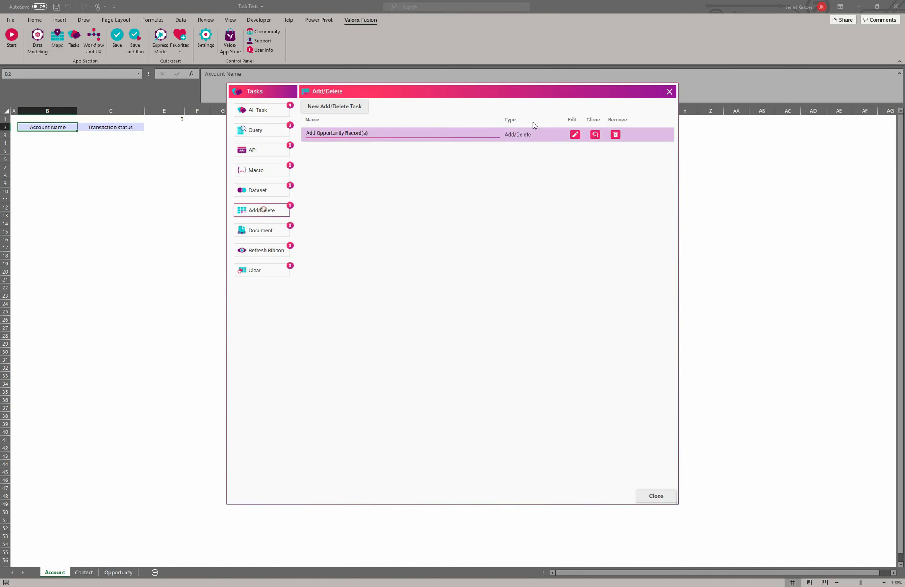
click(575, 134)
click(480, 232)
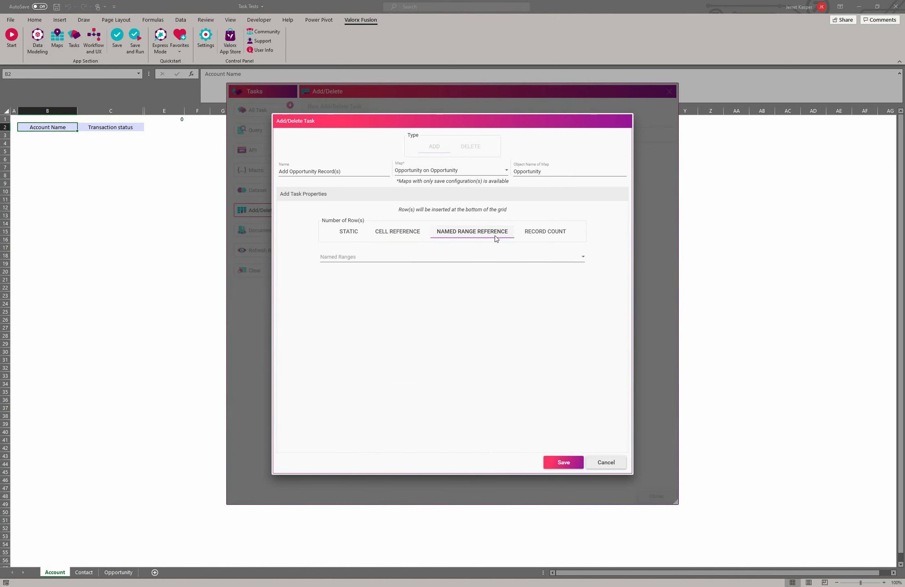
click(543, 258)
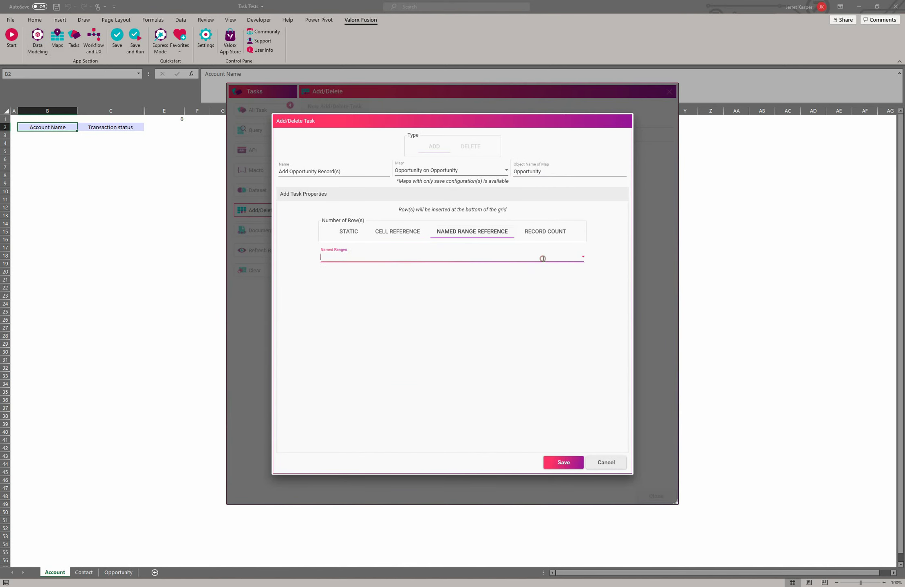
click(584, 256)
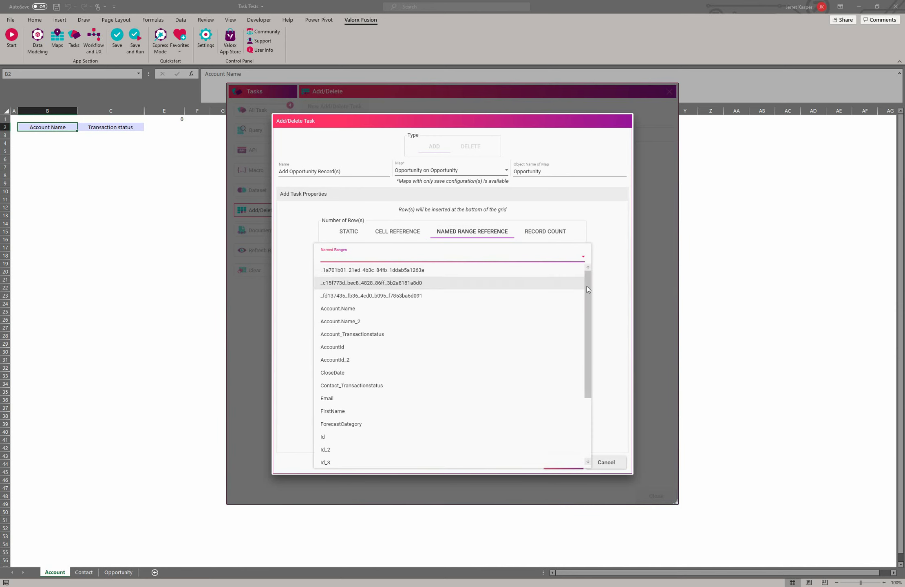
drag(588, 286, 585, 350)
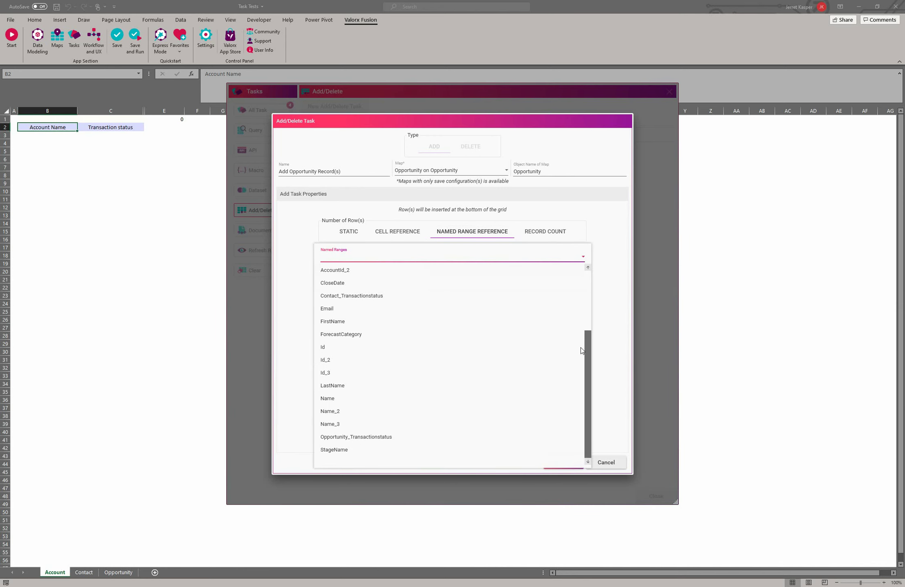
click(279, 289)
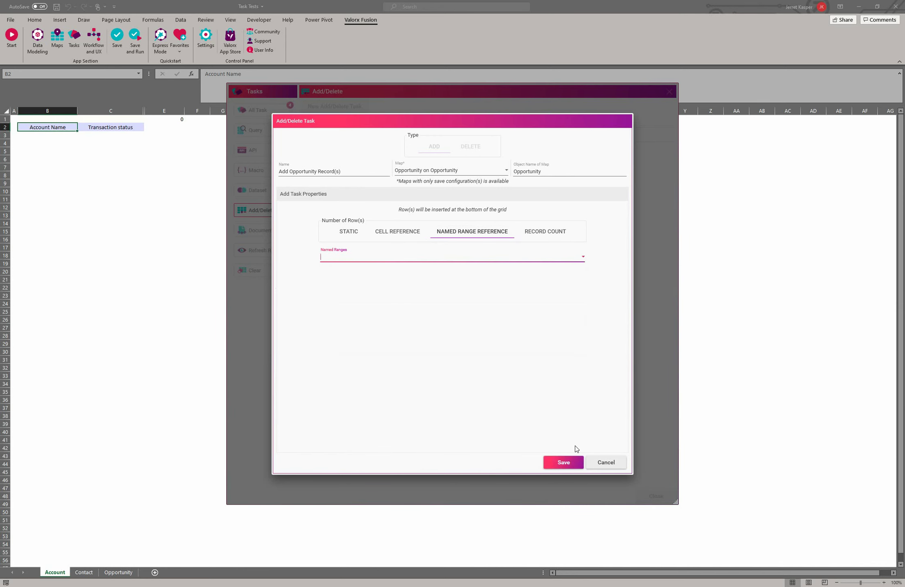
click(603, 463)
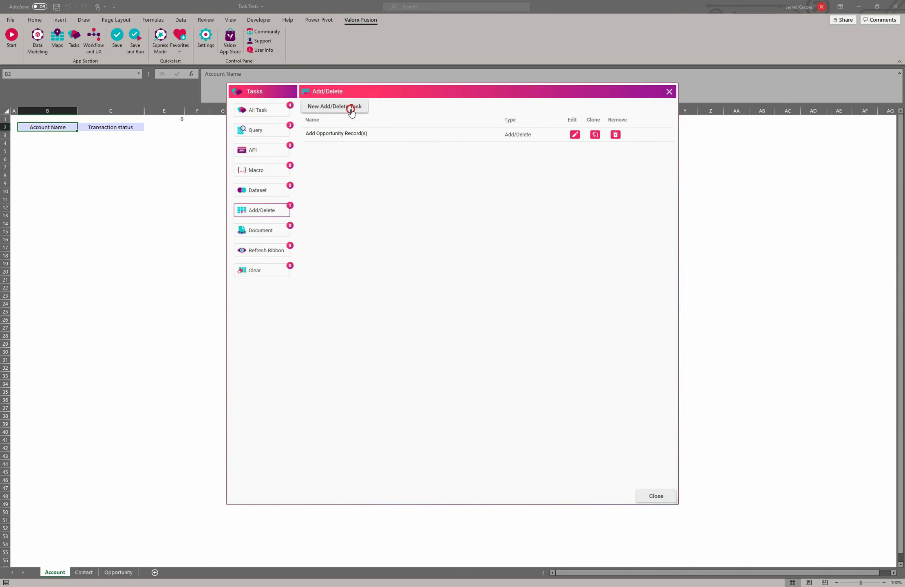
- Create a new Add/Delete task of type Delete that uses the Account on Account map
click(351, 108)
click(474, 146)
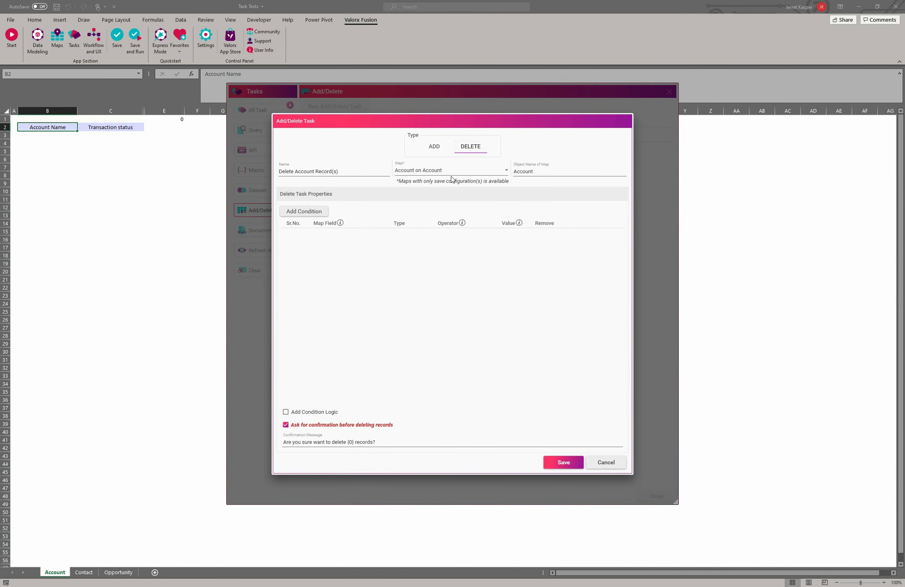
click(434, 171)
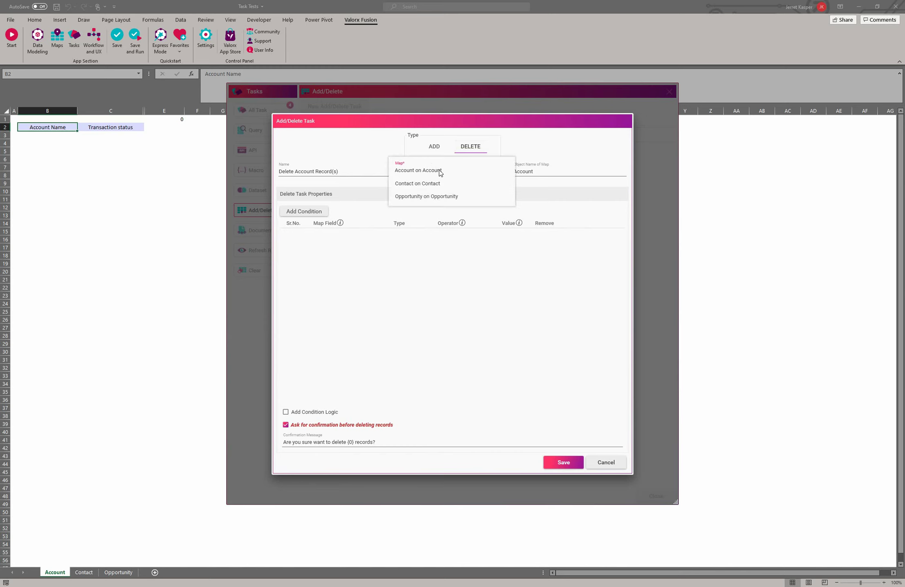
click(440, 173)
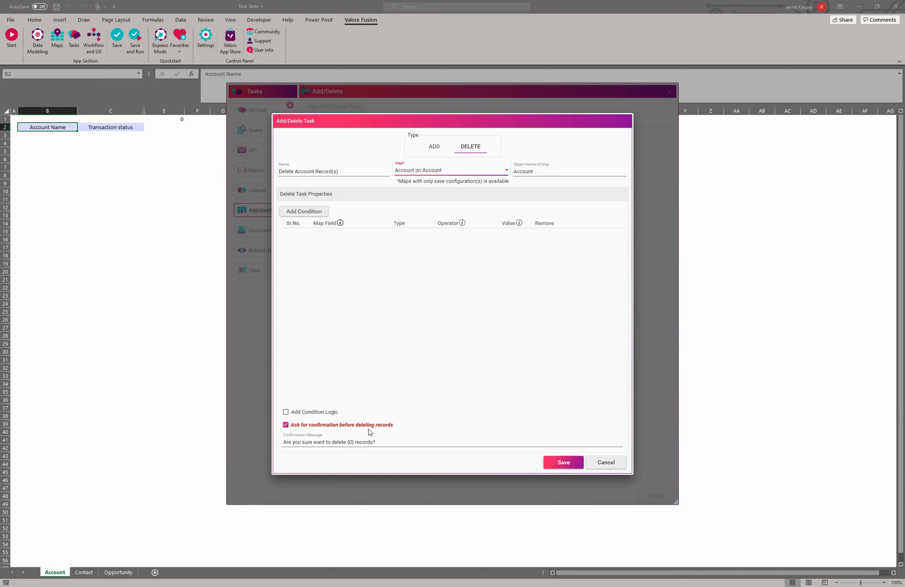
- Check the record-count placeholder in the delete task's confirmation message and turn off asking for confirmation before deleting records
click(368, 442)
drag(347, 442, 353, 441)
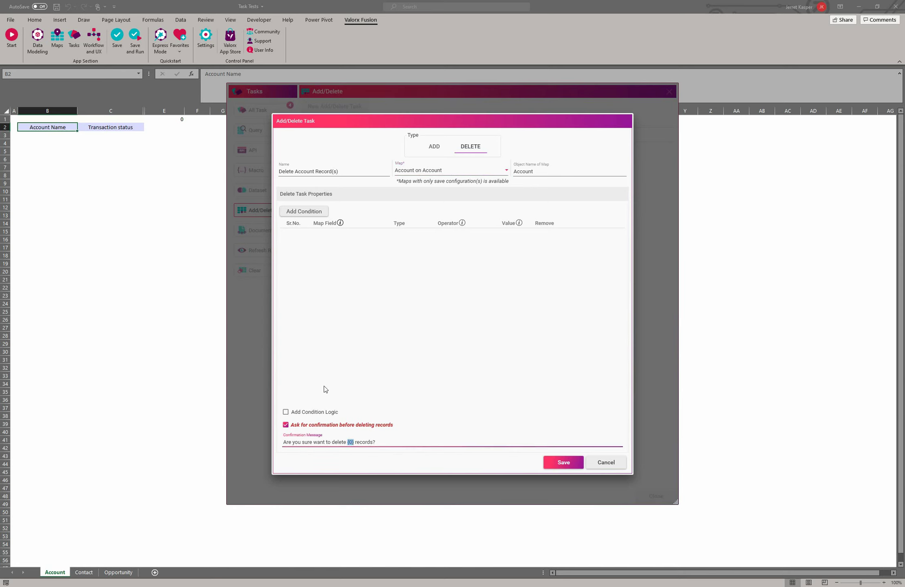
click(366, 424)
click(330, 446)
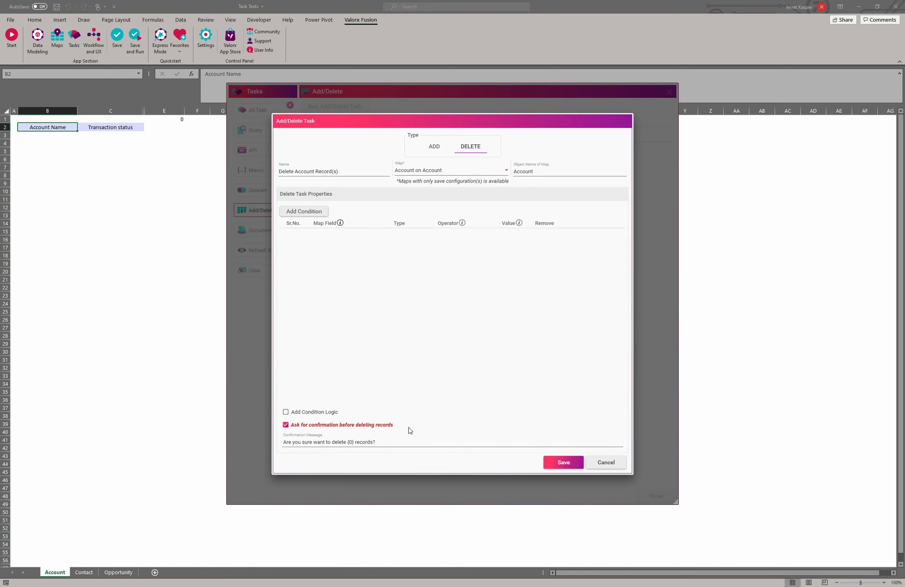
click(297, 426)
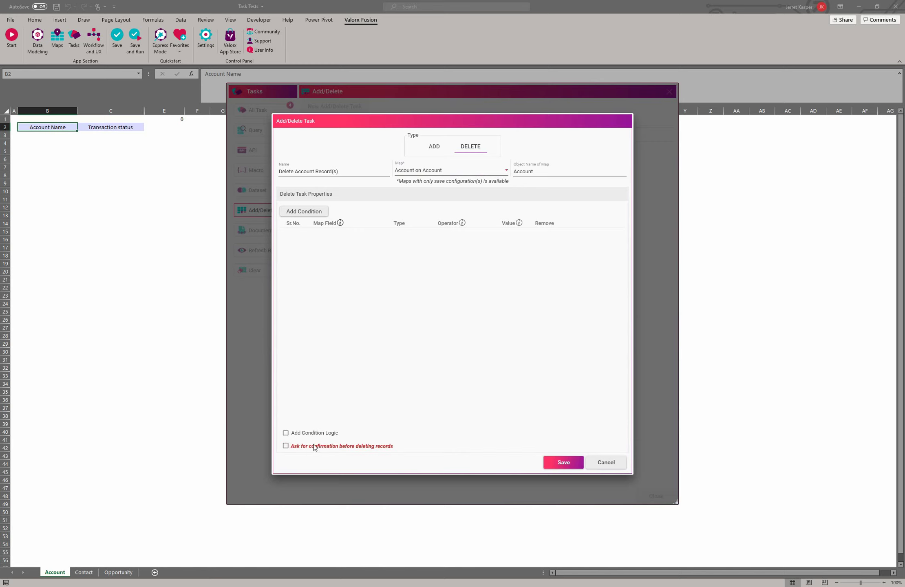